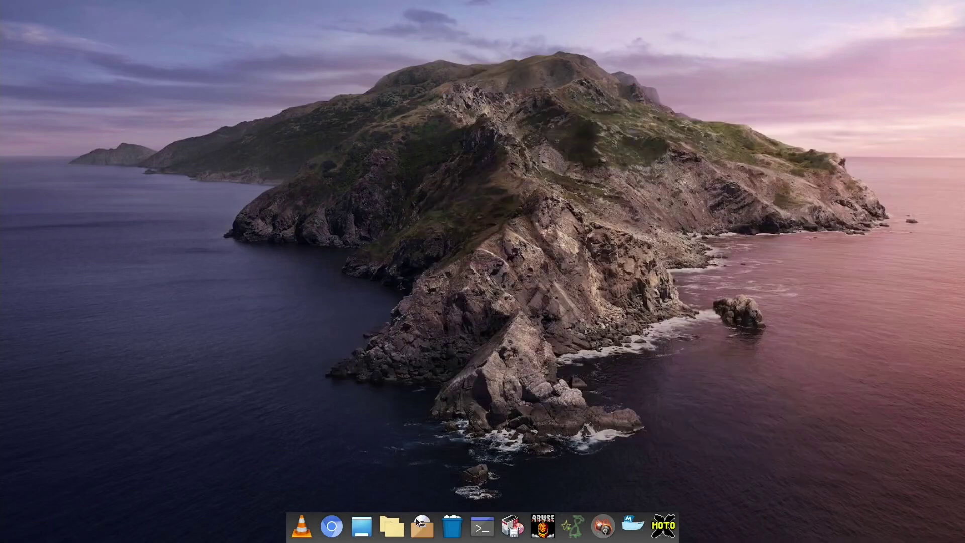
Step: Browse the Games category in Add / Remove Software, view the 0ad common data package, then close it
{"action": "left_click", "coordinate": [420, 526]}
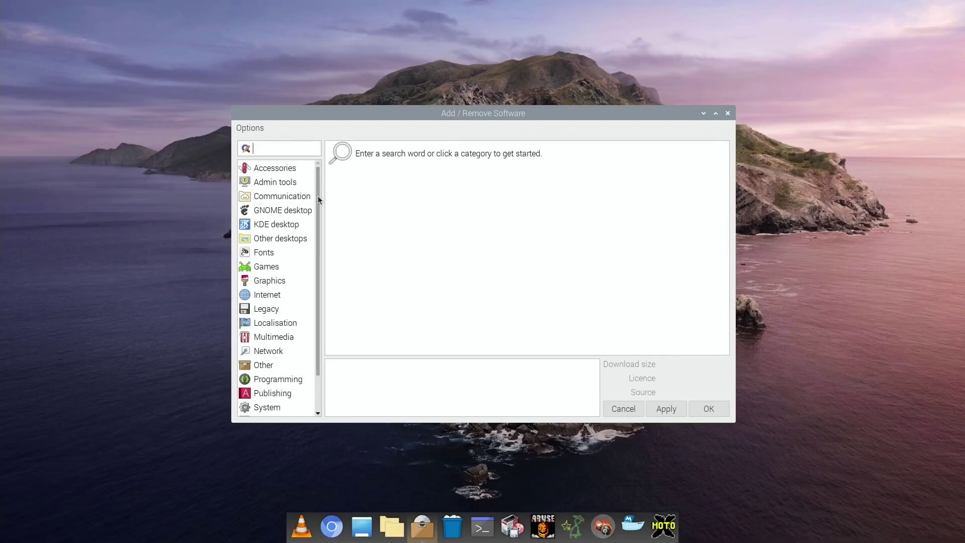
{"action": "left_click", "coordinate": [259, 266]}
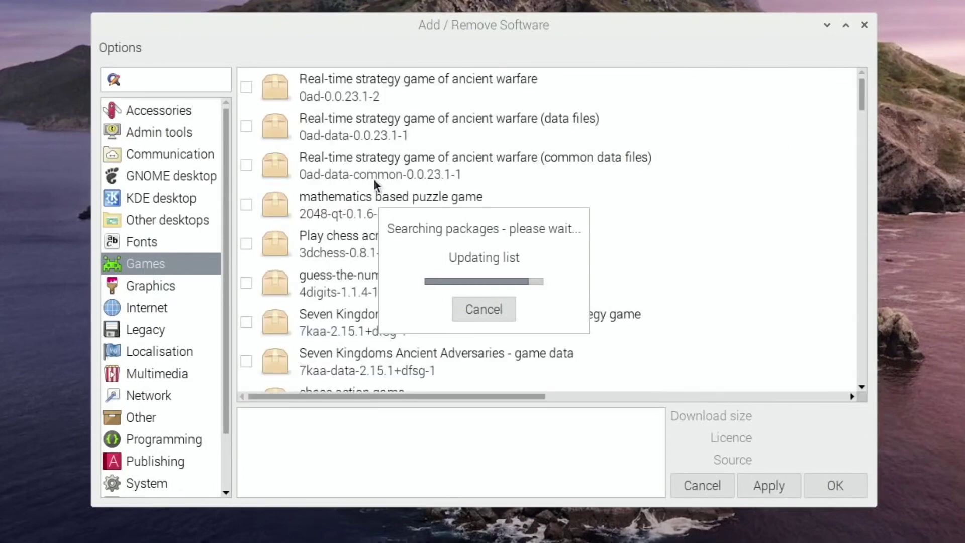
{"action": "left_click", "coordinate": [427, 162]}
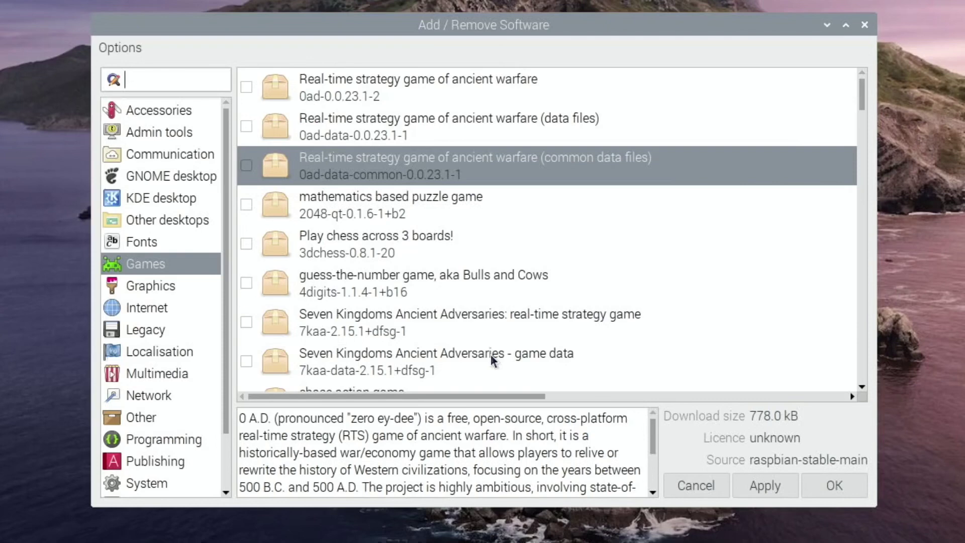
{"action": "scroll", "coordinate": [497, 430], "scroll_direction": "down", "scroll_amount": 2}
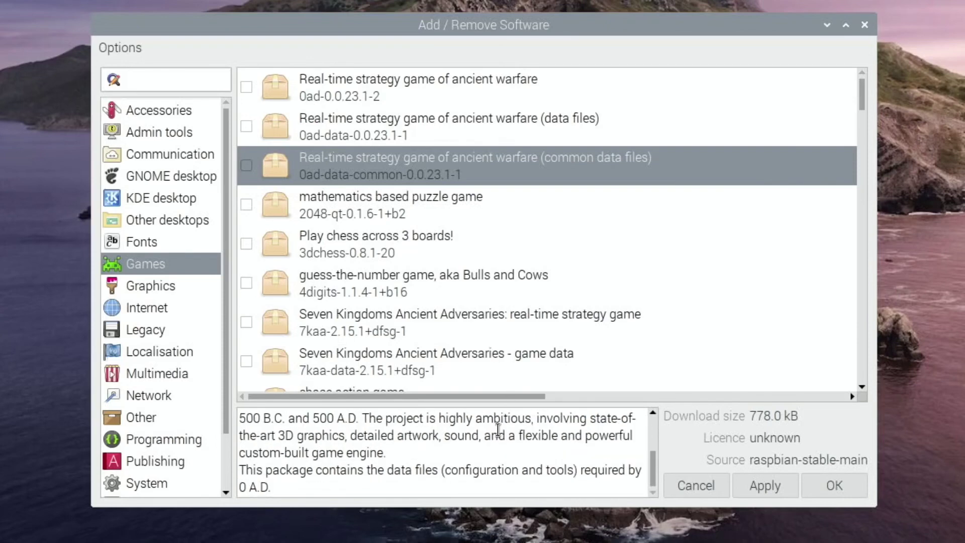
{"action": "scroll", "coordinate": [497, 429], "scroll_direction": "up", "scroll_amount": 2}
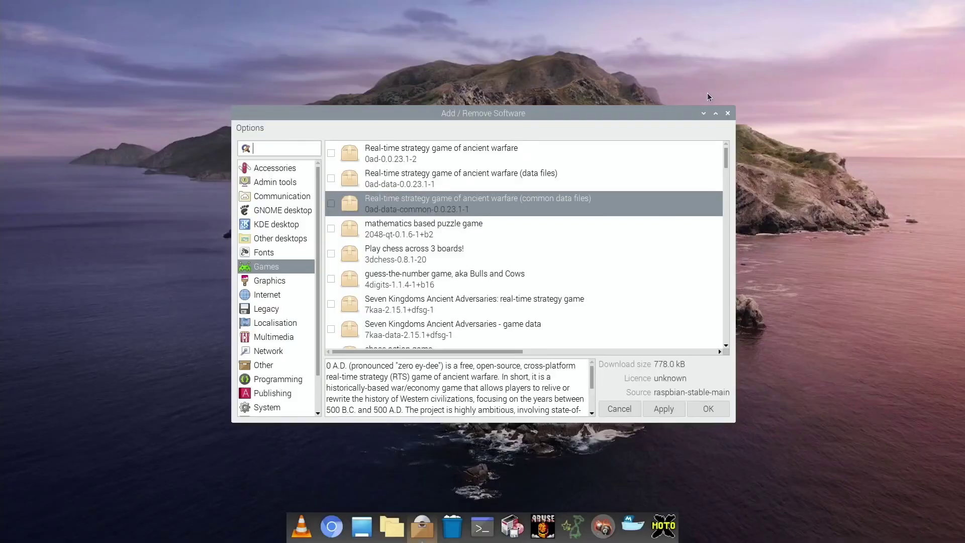
{"action": "left_click", "coordinate": [728, 113]}
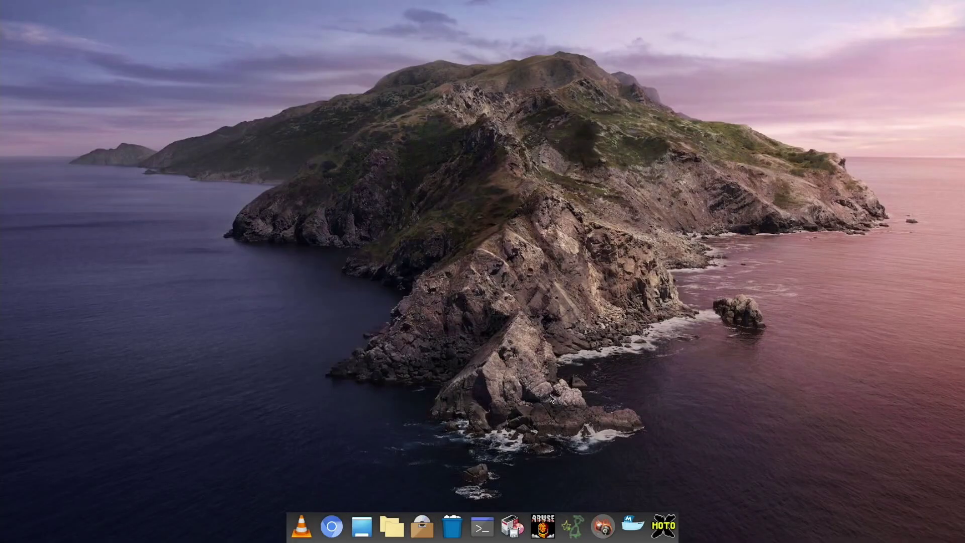
Step: Search Add / Remove Software for synaptic, then close the window
{"action": "left_click", "coordinate": [423, 531]}
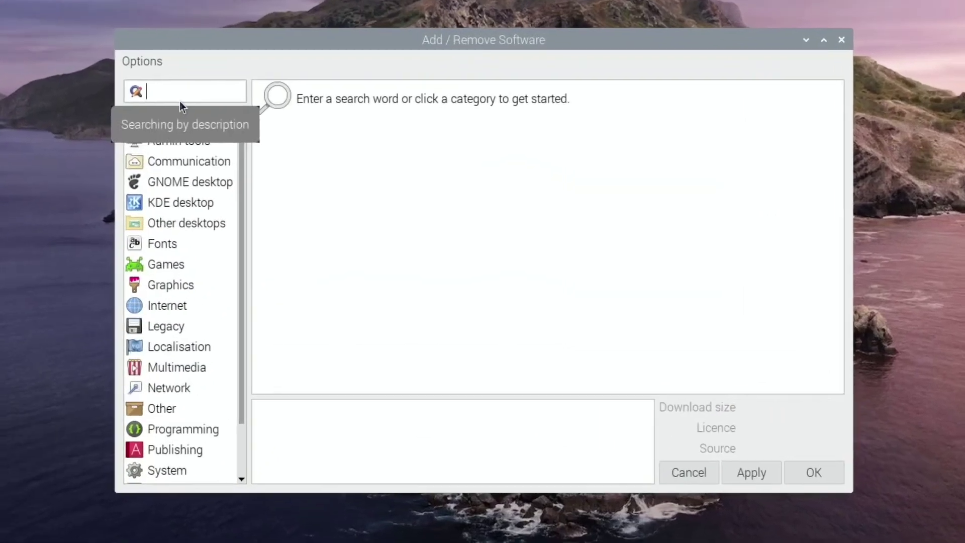
{"action": "type", "text": "synaptic"}
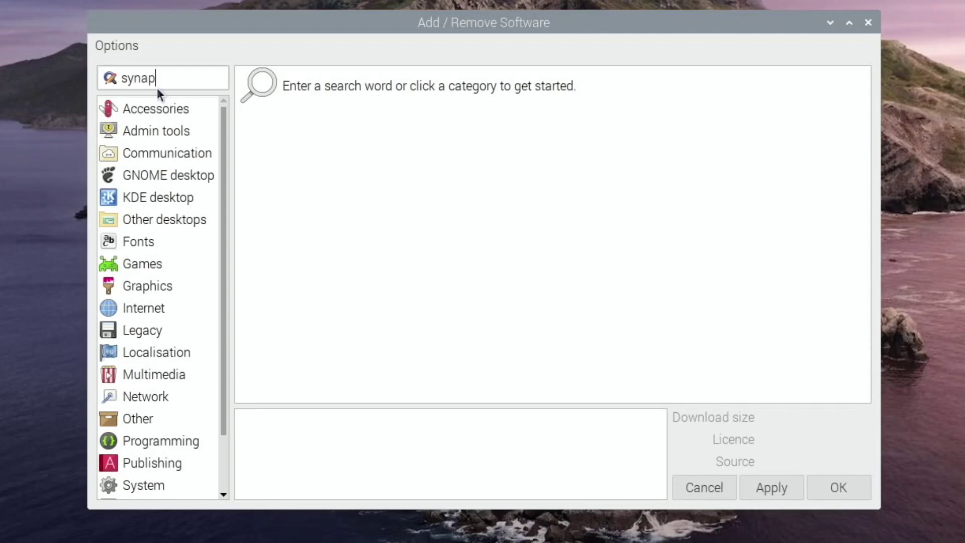
{"action": "key", "text": "Return"}
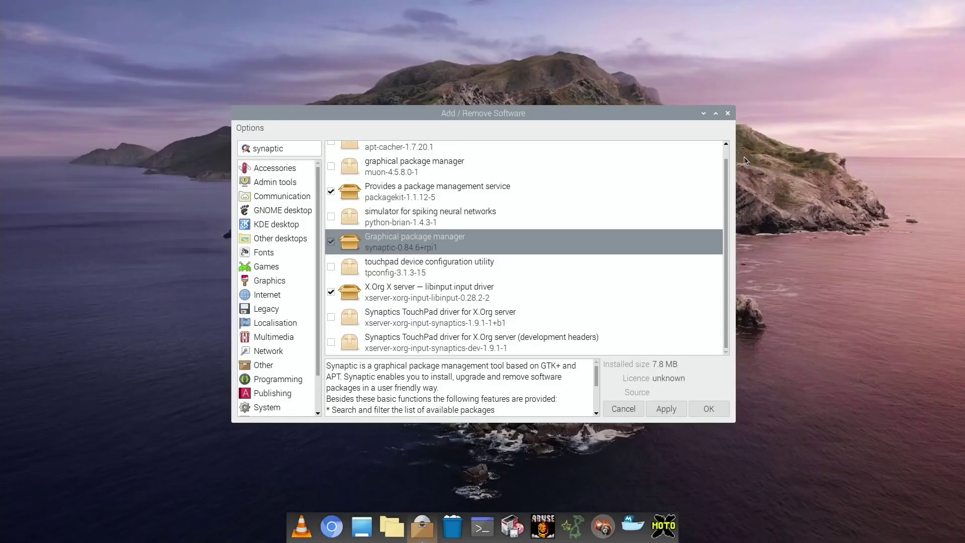
{"action": "left_click", "coordinate": [728, 114]}
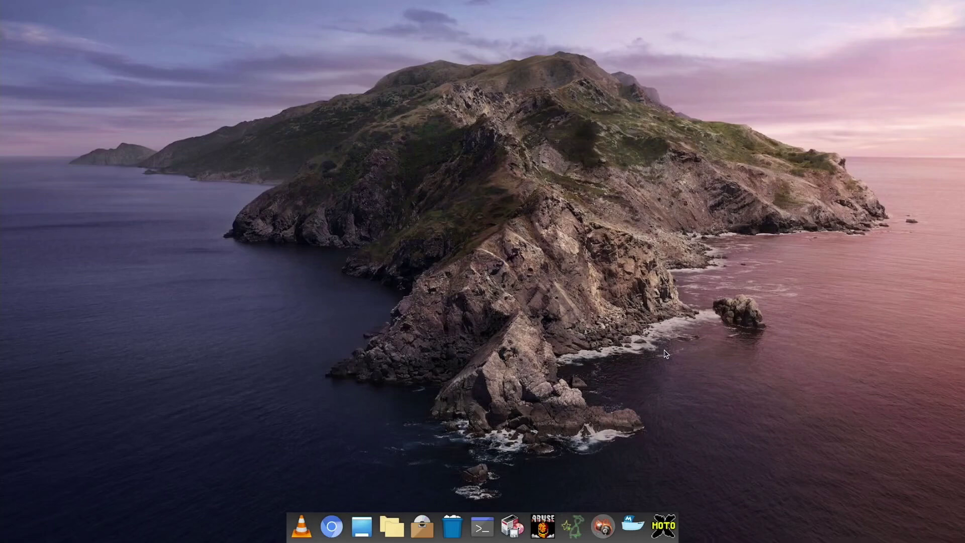
Step: Launch Synaptic, authenticate with the account password, and filter to the Games and Amusement section
{"action": "left_click", "coordinate": [515, 526]}
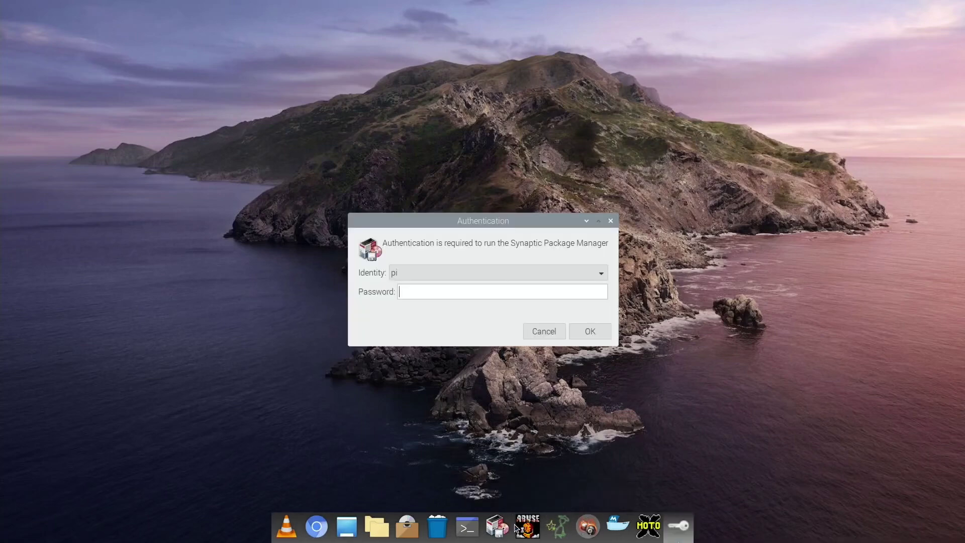
{"action": "type", "text": "ra"}
{"action": "key", "text": "Return"}
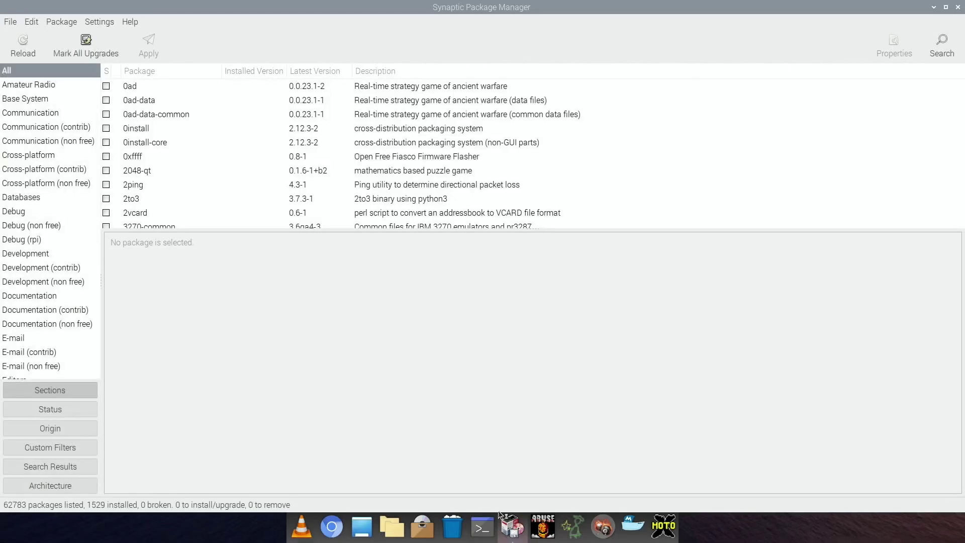
{"action": "scroll", "coordinate": [59, 242], "scroll_direction": "down", "scroll_amount": 8}
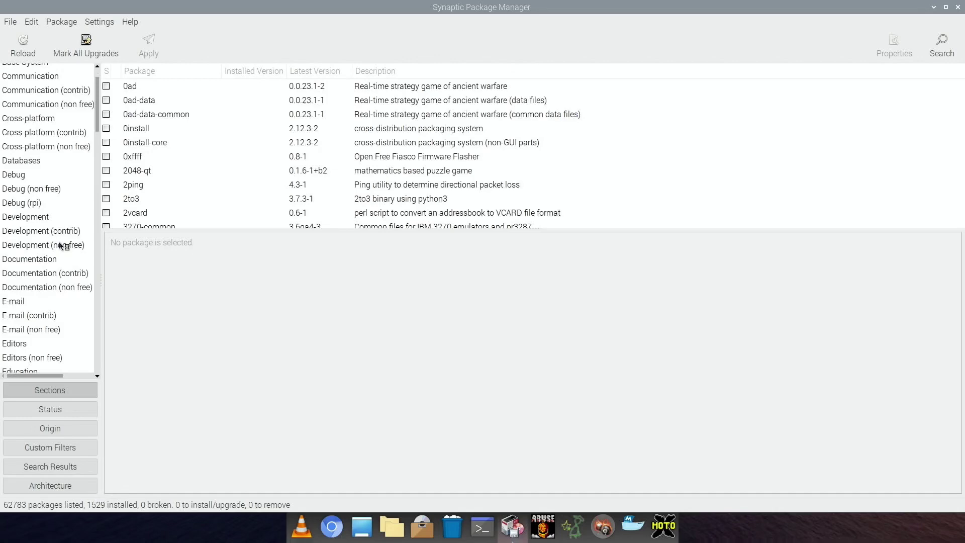
{"action": "scroll", "coordinate": [59, 245], "scroll_direction": "down", "scroll_amount": 3}
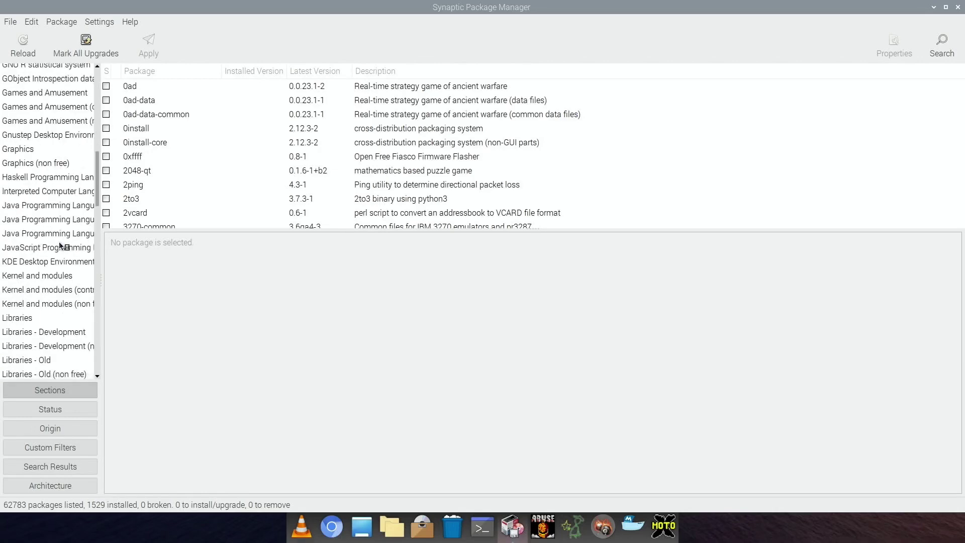
{"action": "left_click", "coordinate": [41, 95]}
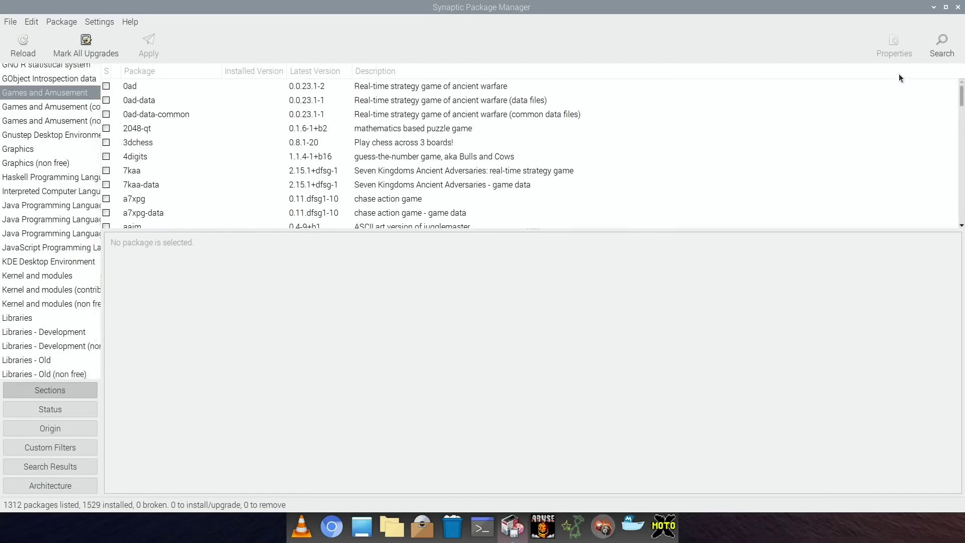
Step: Search Synaptic for 'tetris' and view the atris package's details and screenshot
{"action": "left_click", "coordinate": [938, 47]}
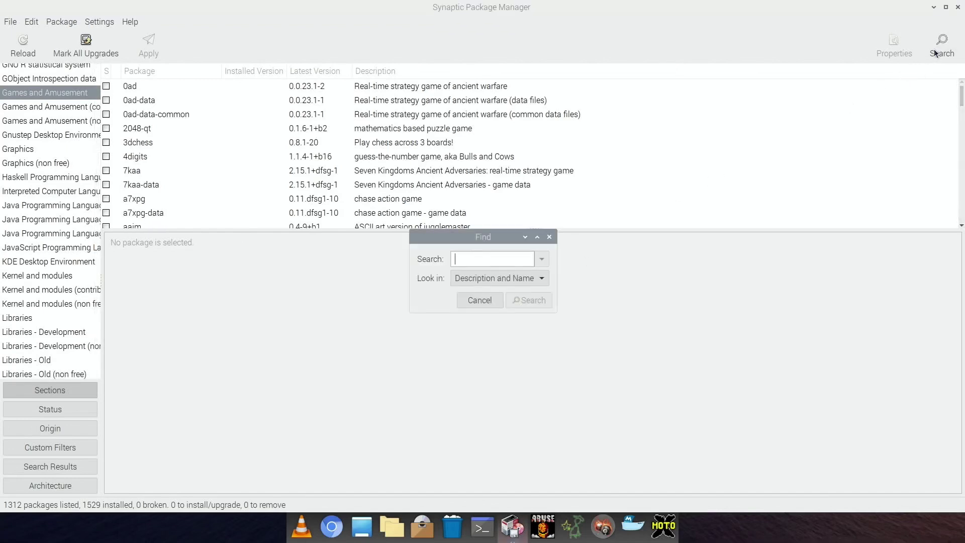
{"action": "type", "text": "tetris"}
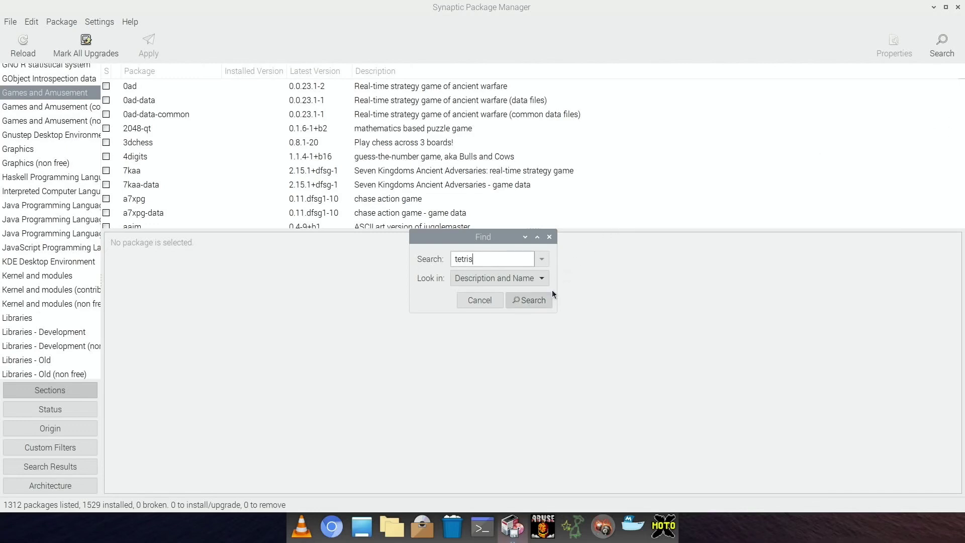
{"action": "left_click", "coordinate": [539, 300]}
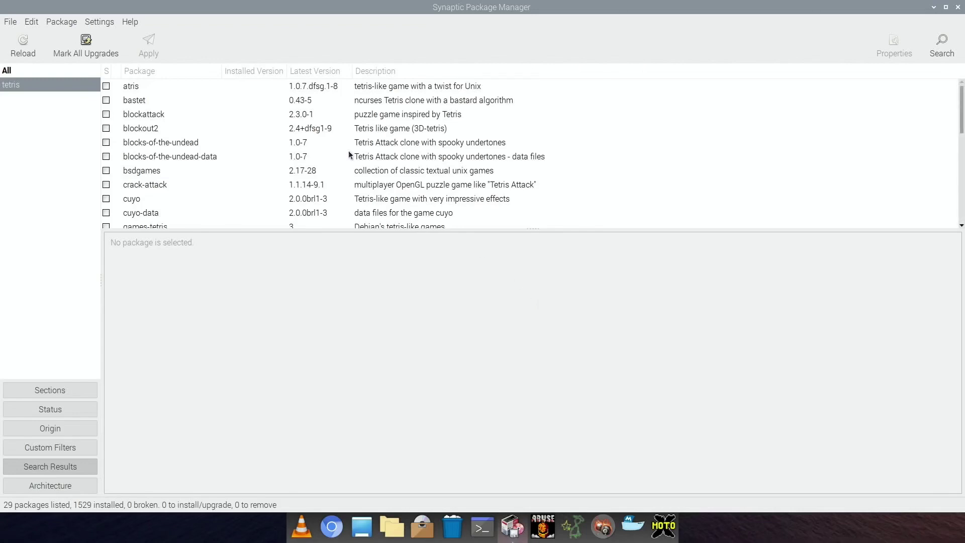
{"action": "left_click", "coordinate": [394, 89]}
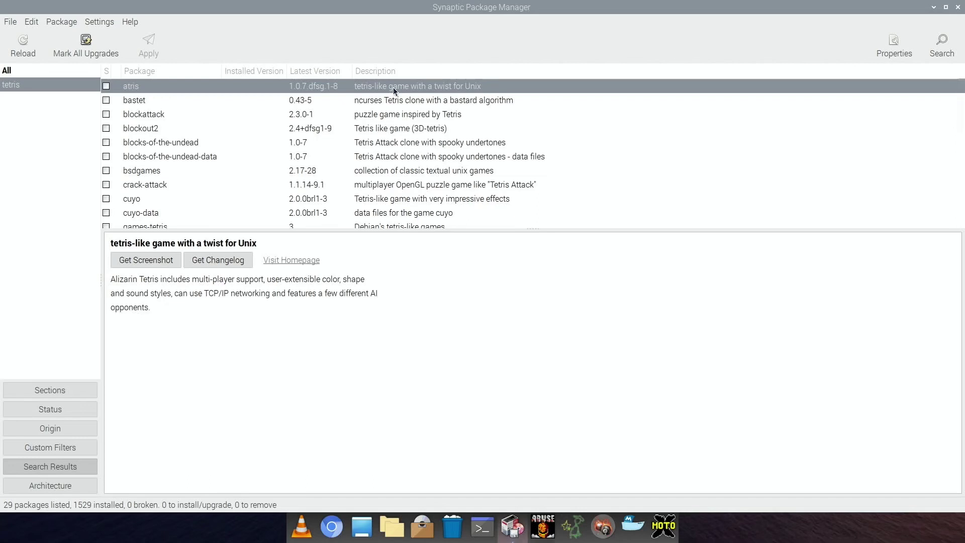
{"action": "left_click", "coordinate": [144, 260]}
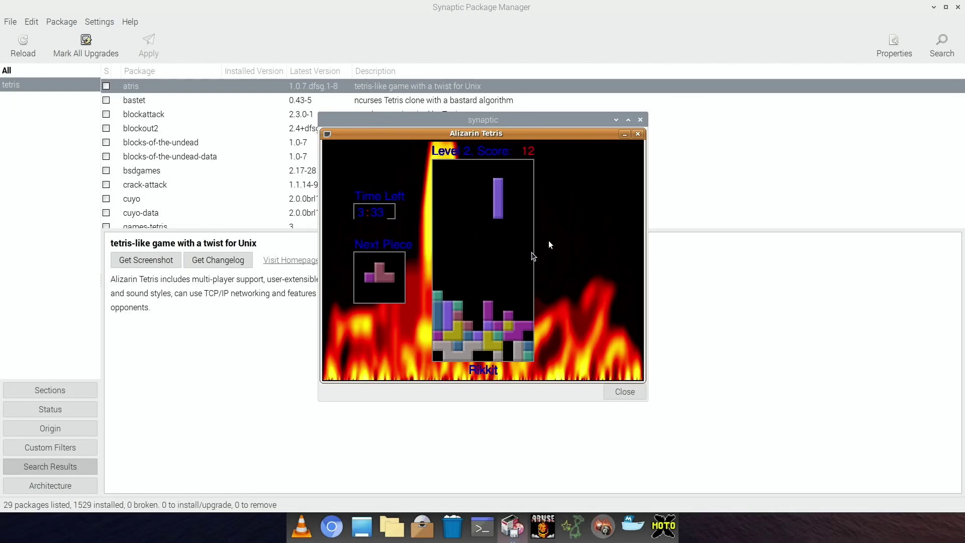
Step: Close the atris screenshot and preview the bastet package's screenshot
{"action": "left_click", "coordinate": [639, 120]}
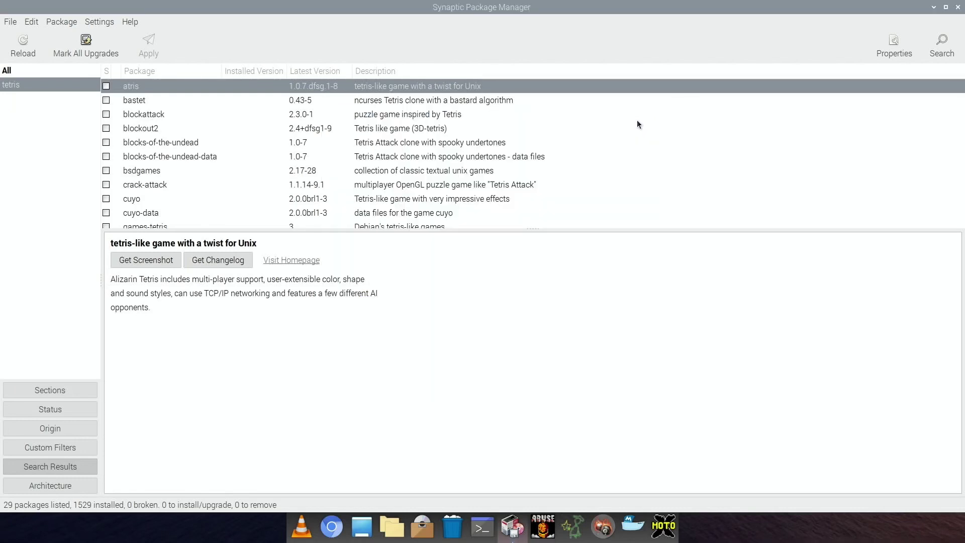
{"action": "left_click", "coordinate": [492, 101]}
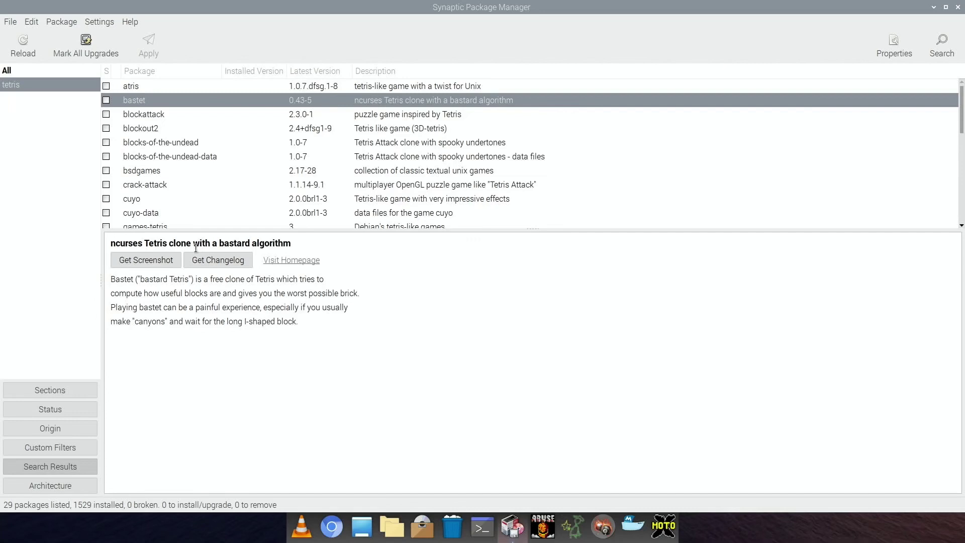
{"action": "left_click", "coordinate": [171, 259]}
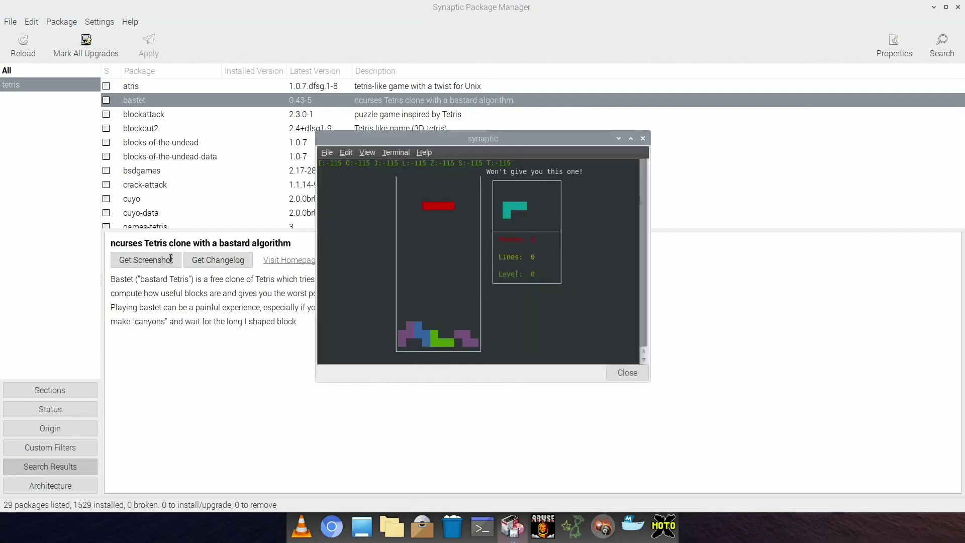
{"action": "left_click", "coordinate": [643, 138]}
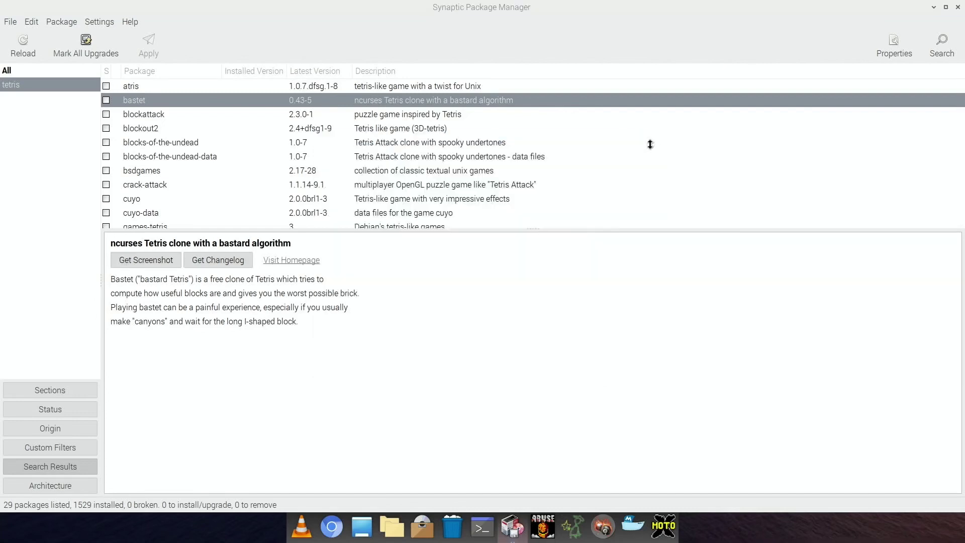
Step: Preview blockout2's screenshot, then show blocks-of-the-undead's details and screenshot
{"action": "left_click", "coordinate": [445, 129]}
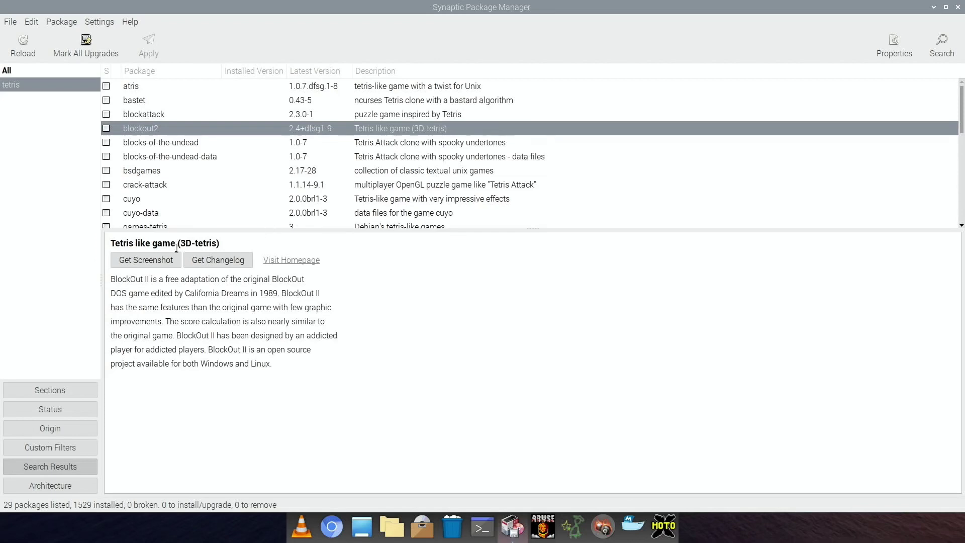
{"action": "left_click", "coordinate": [159, 259]}
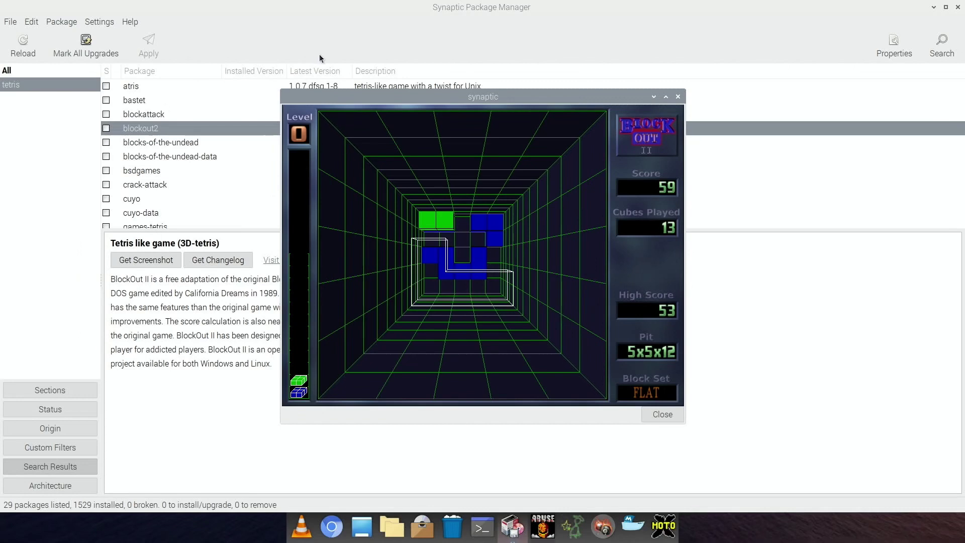
{"action": "left_click", "coordinate": [676, 97]}
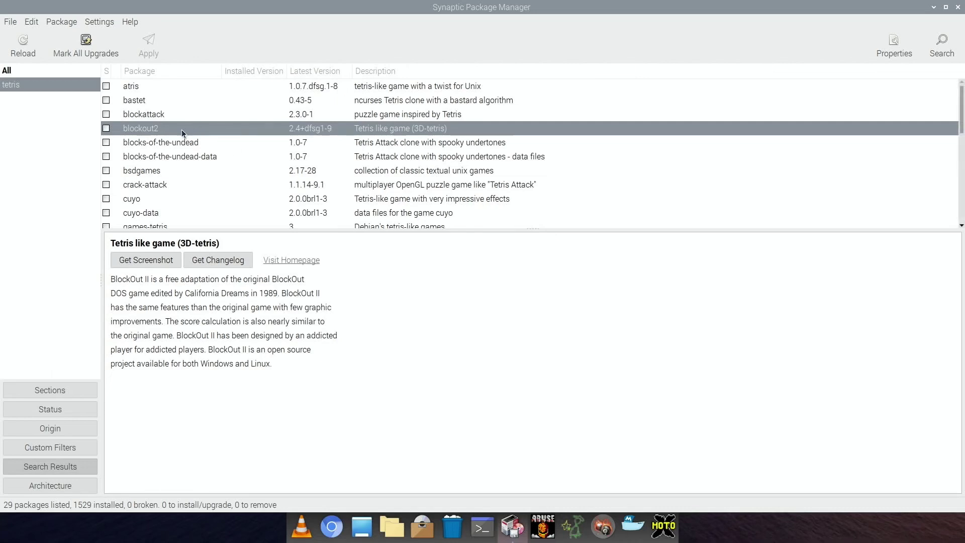
{"action": "left_click", "coordinate": [380, 144]}
{"action": "left_click", "coordinate": [150, 260]}
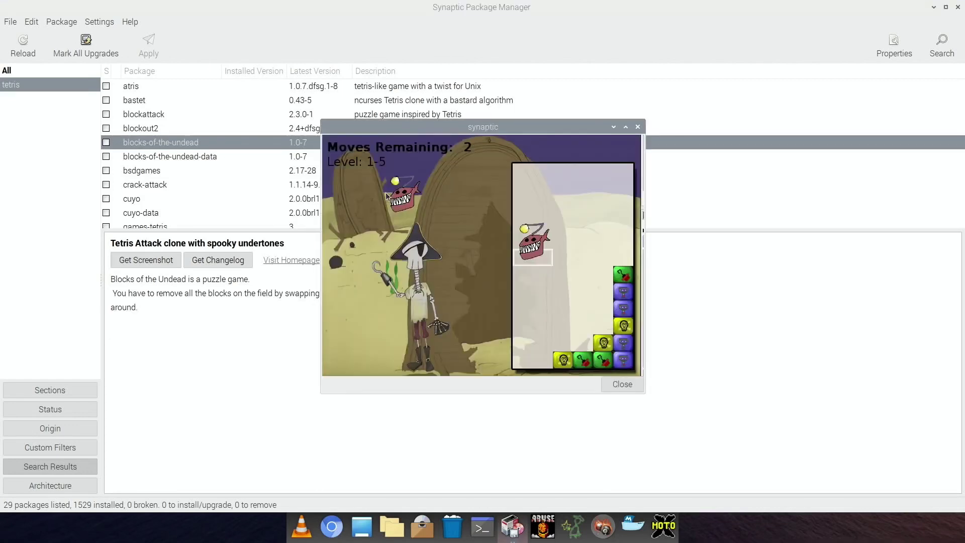
Step: Mark blocks-of-the-undead for installation, accepting its extra required packages
{"action": "left_click", "coordinate": [637, 126]}
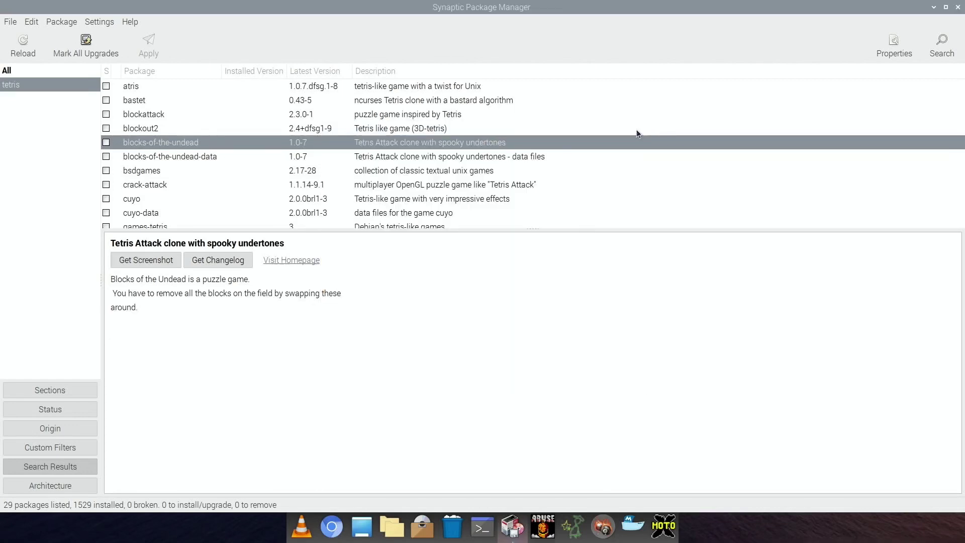
{"action": "right_click", "coordinate": [109, 143]}
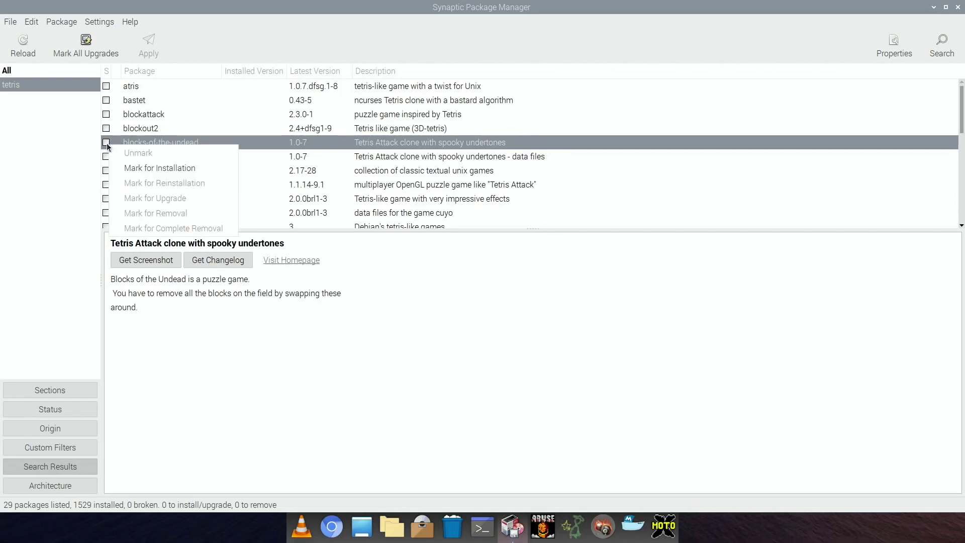
{"action": "left_click", "coordinate": [128, 168]}
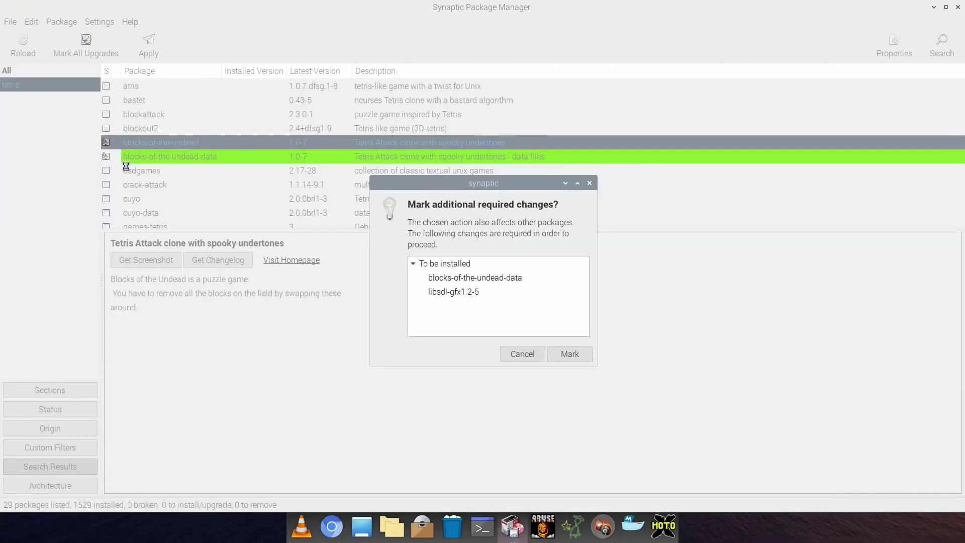
{"action": "left_click", "coordinate": [564, 353]}
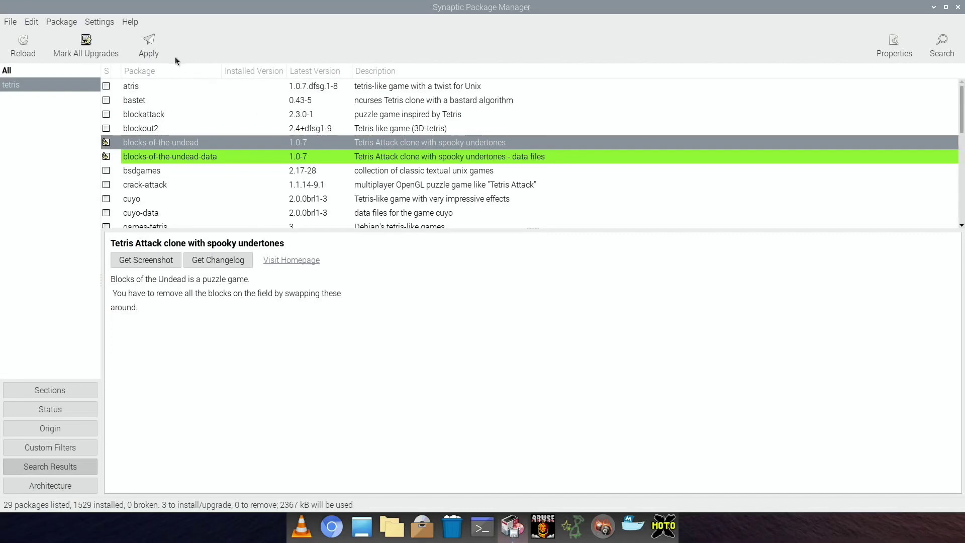
Step: Apply the marked changes and dismiss the completion notice and download error
{"action": "left_click", "coordinate": [153, 47]}
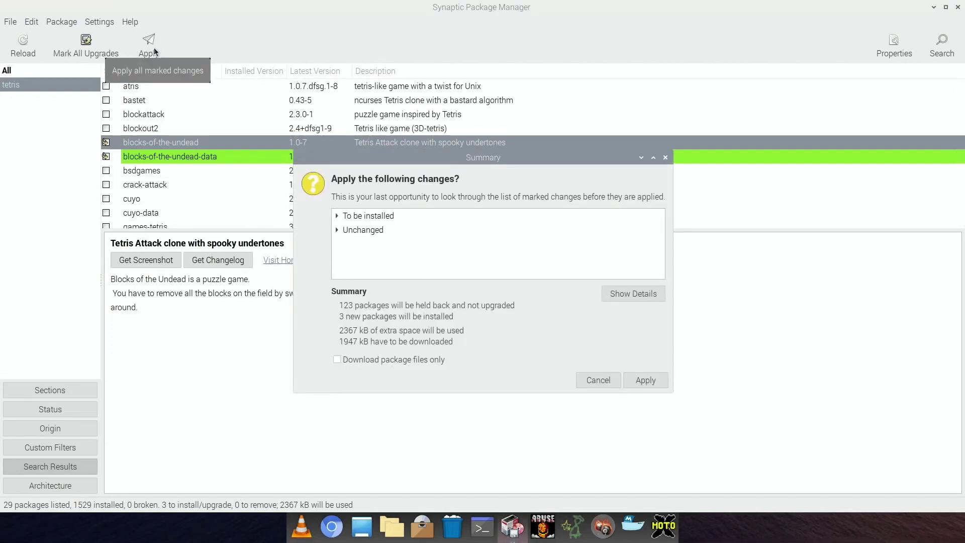
{"action": "left_click", "coordinate": [632, 375]}
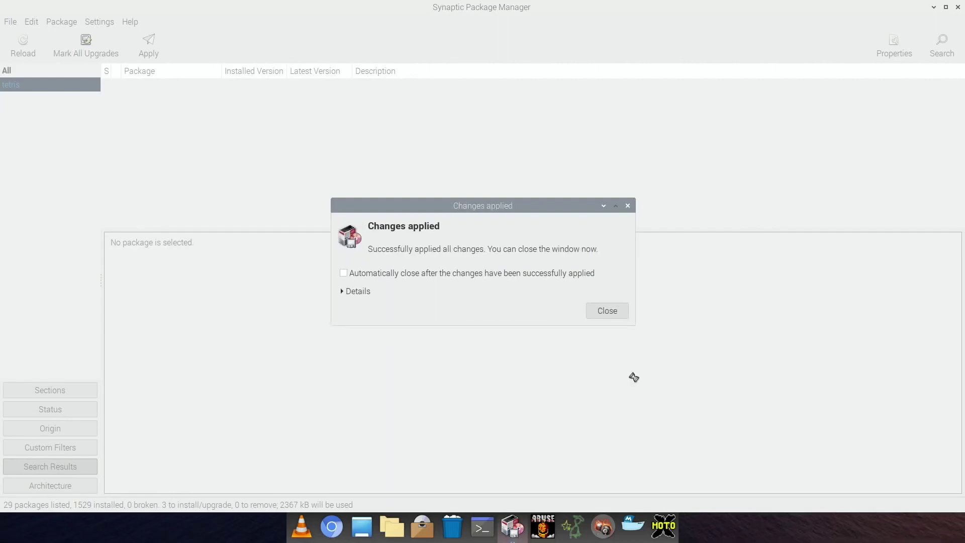
{"action": "left_click", "coordinate": [606, 310]}
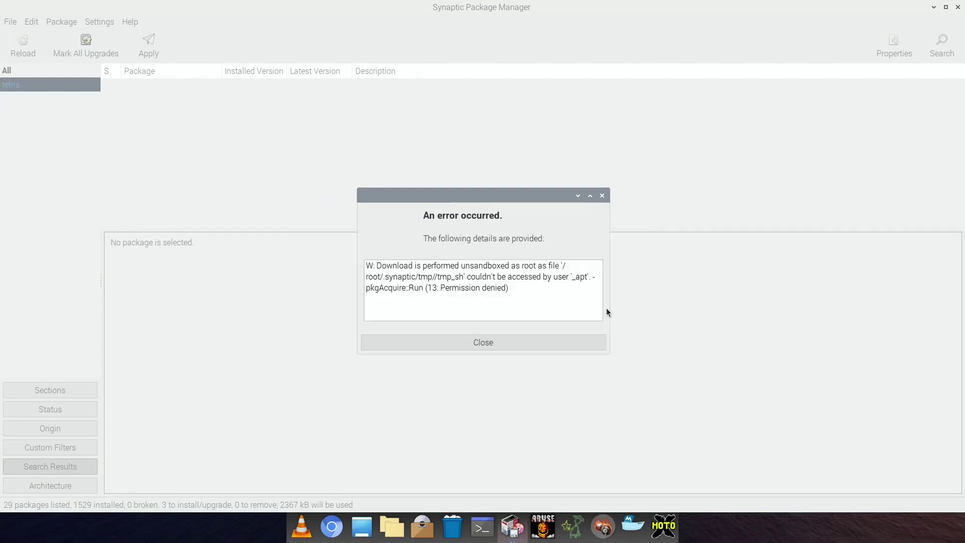
{"action": "left_click", "coordinate": [456, 344]}
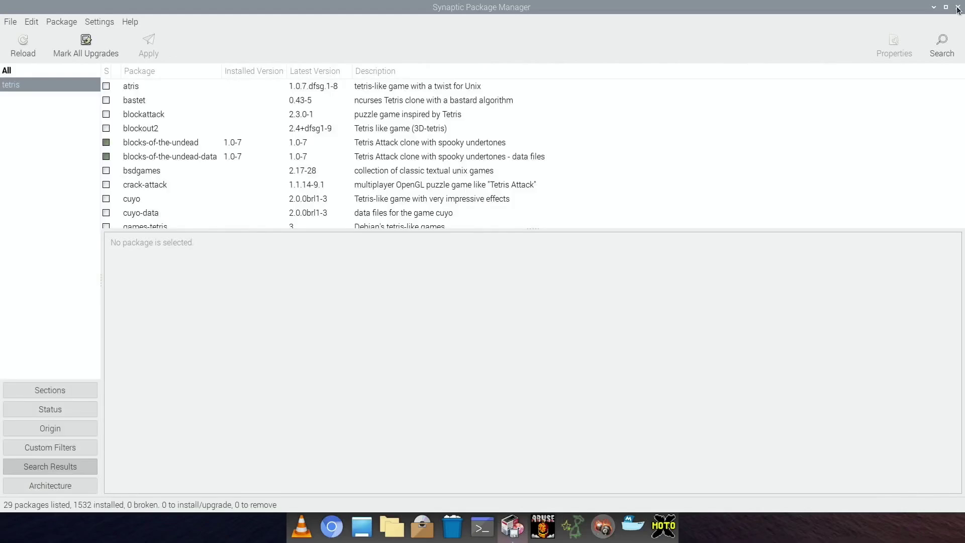
Step: Close Synaptic and launch Blocks Of The Undead from the Games menu
{"action": "left_click", "coordinate": [957, 8]}
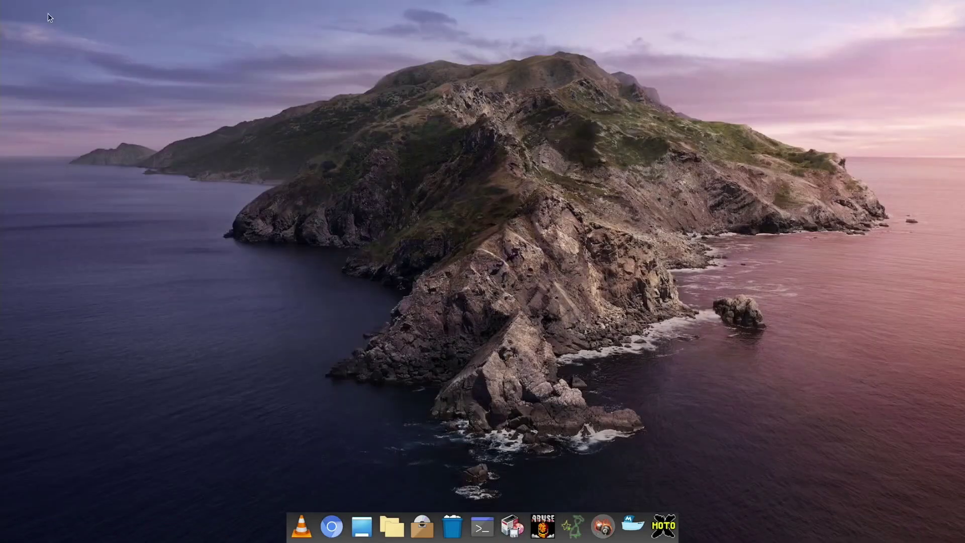
{"action": "left_click", "coordinate": [10, 9]}
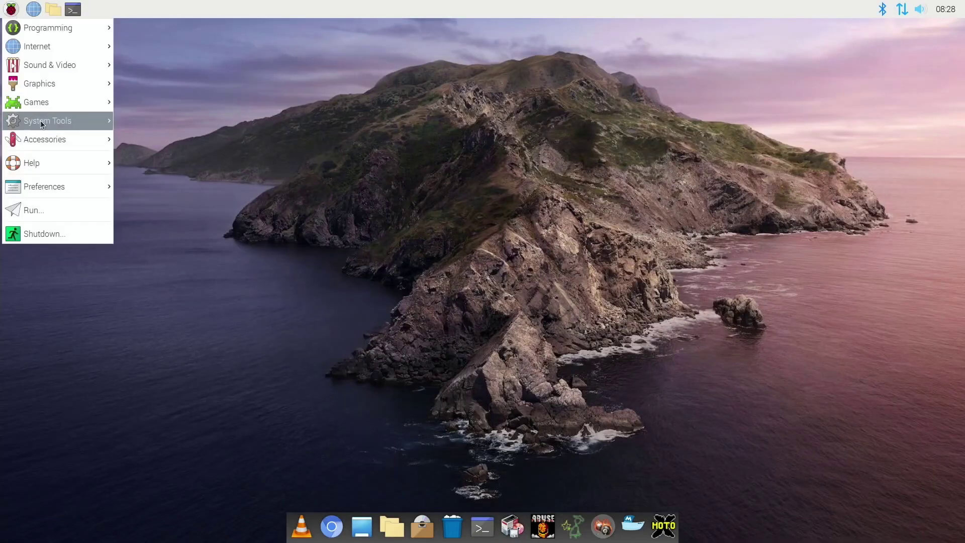
{"action": "mouse_move", "coordinate": [46, 107]}
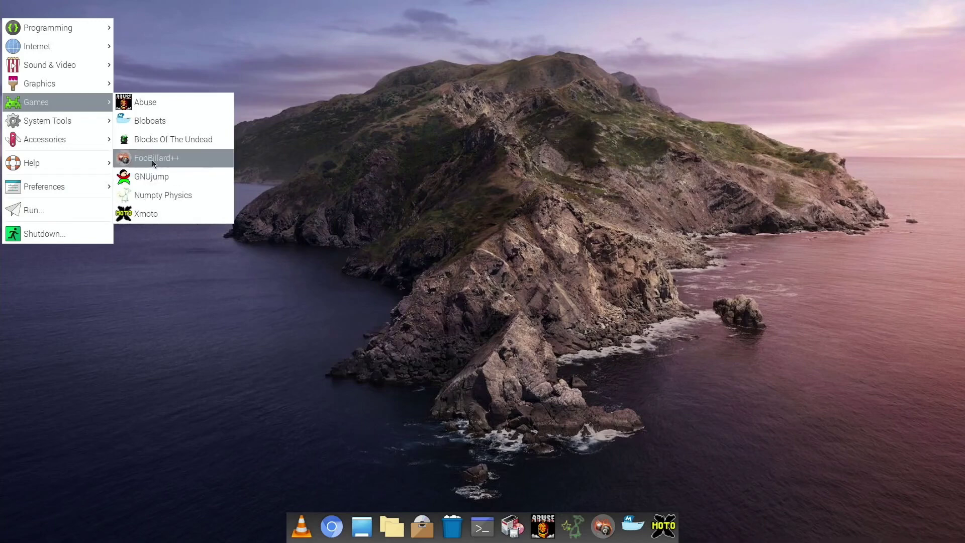
{"action": "left_click", "coordinate": [159, 140]}
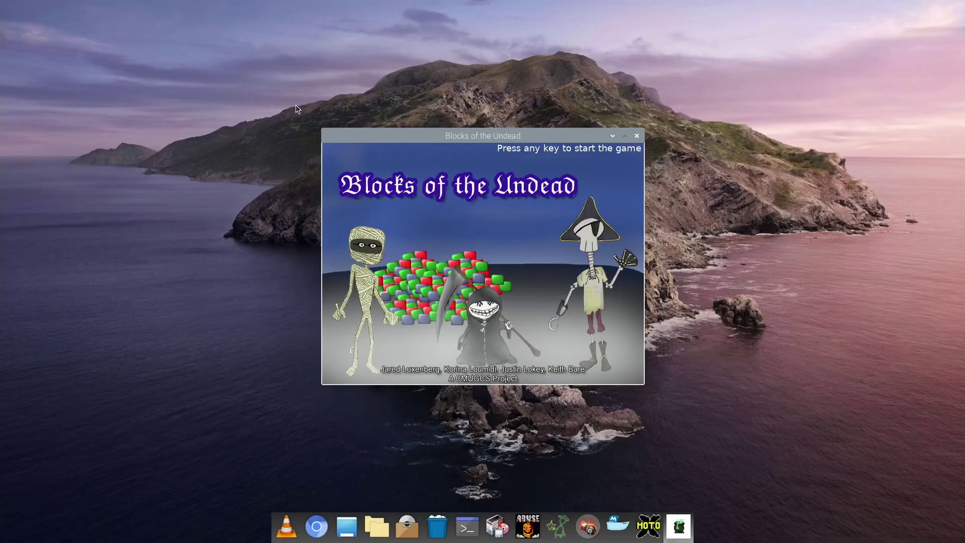
Step: Keep Blocks of the Undead pinned in the dock and start a game from the title screen
{"action": "right_click", "coordinate": [682, 526]}
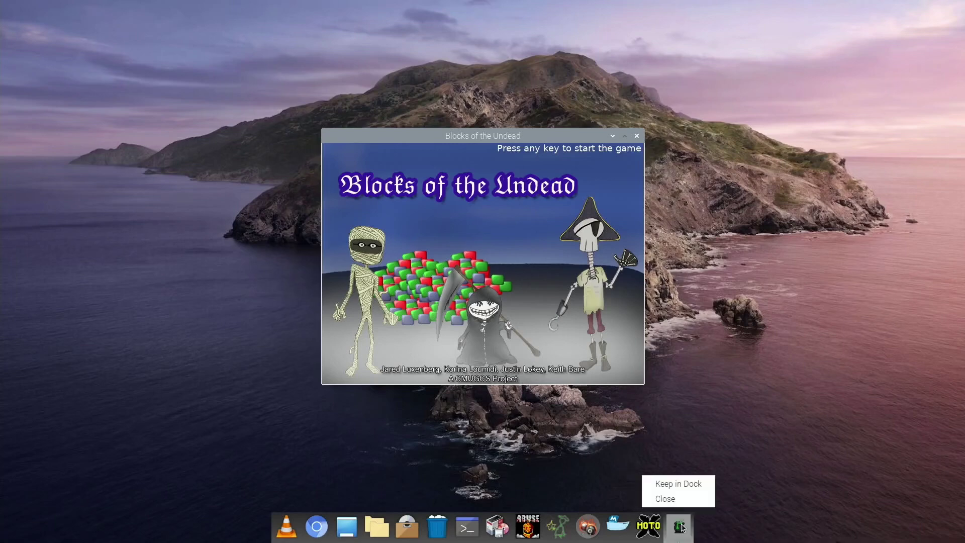
{"action": "left_click", "coordinate": [680, 483]}
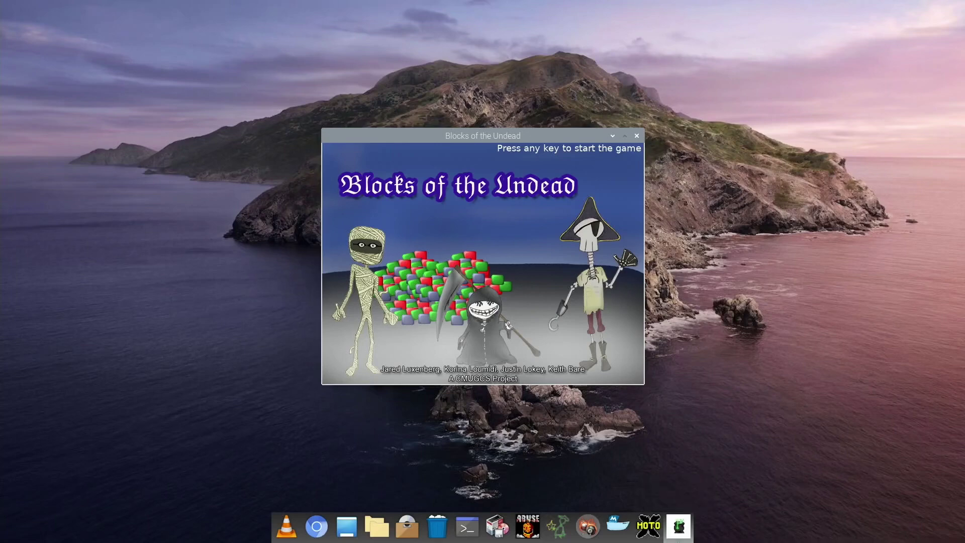
{"action": "key", "text": "Return"}
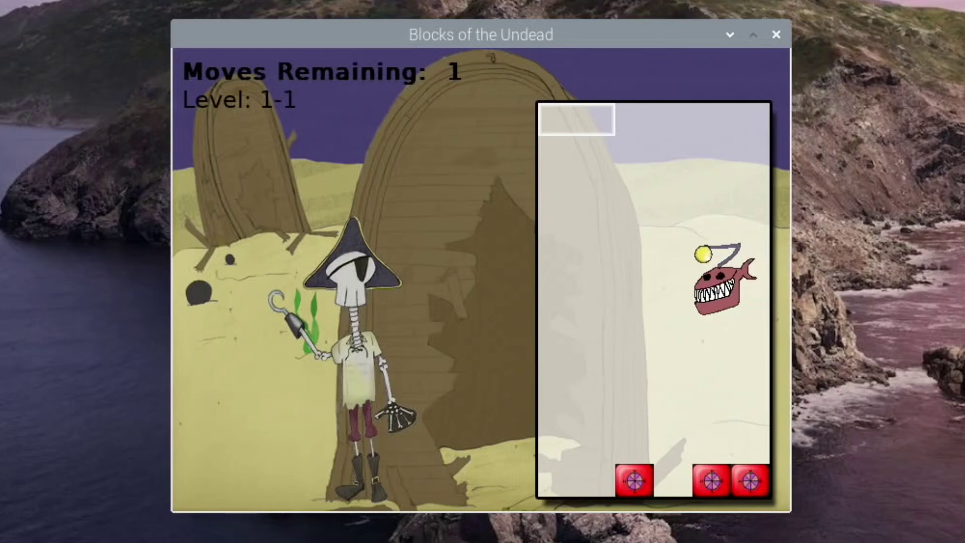
Step: Play level 1-1, moving the selector around the board and spending the last move on a bottom swap
{"action": "key", "text": "Right"}
{"action": "key", "text": "Right"}
{"action": "key", "text": "Right"}
{"action": "key", "text": "Down"}
{"action": "key", "text": "Left"}
{"action": "key", "text": "Left"}
{"action": "key", "text": "Down"}
{"action": "key", "text": "Down"}
{"action": "key", "text": "Right"}
{"action": "key", "text": "Up"}
{"action": "key", "text": "Right"}
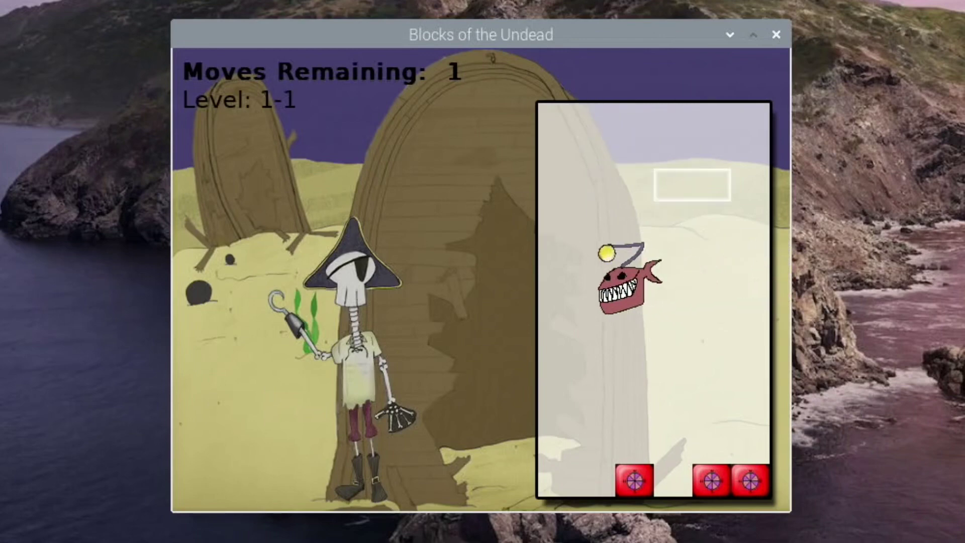
{"action": "key", "text": "Left"}
{"action": "key", "text": "Down"}
{"action": "key", "text": "Left"}
{"action": "key", "text": "Left"}
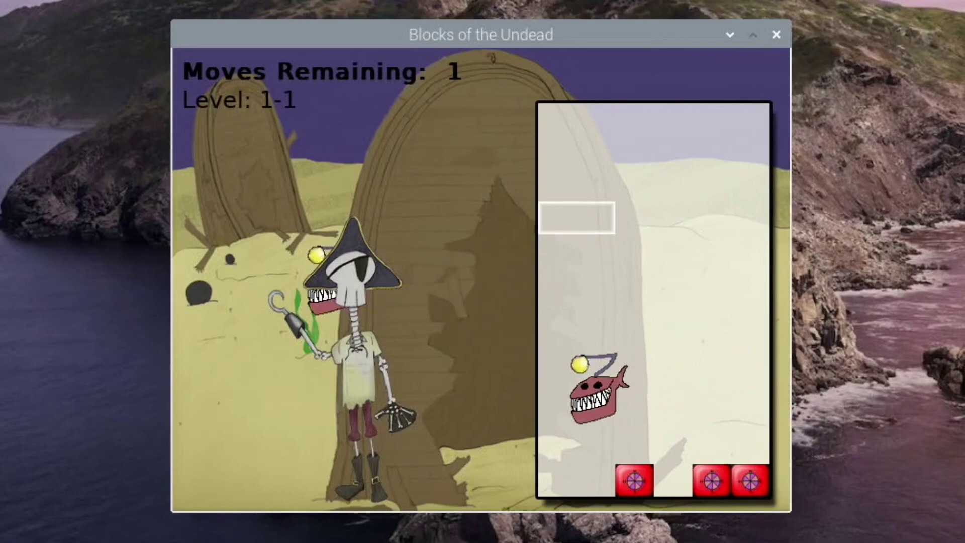
{"action": "key", "text": "Up"}
{"action": "key", "text": "Right"}
{"action": "key", "text": "Right"}
{"action": "key", "text": "Up"}
{"action": "key", "text": "Left"}
{"action": "key", "text": "Up"}
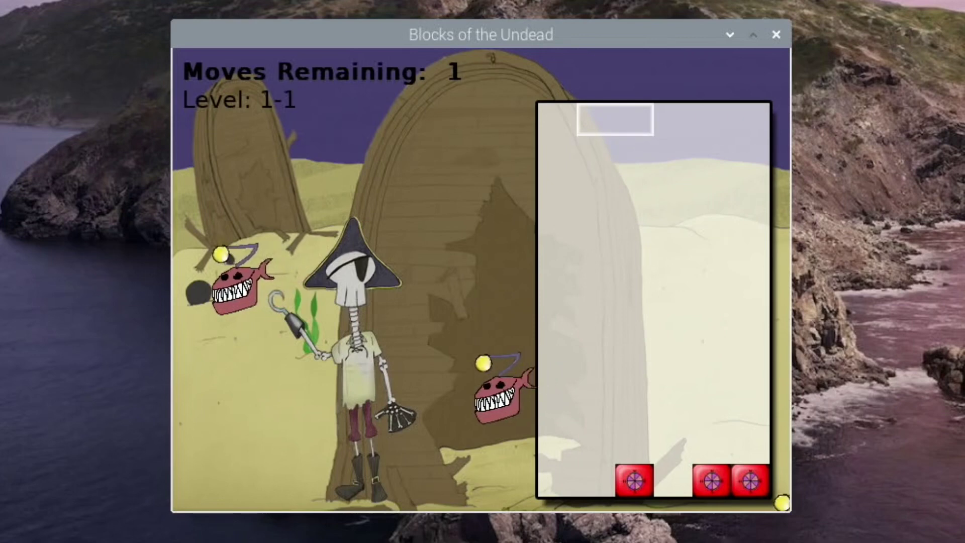
{"action": "key", "text": "Right"}
{"action": "key", "text": "Down"}
{"action": "key", "text": "Down"}
{"action": "key", "text": "Down"}
{"action": "key", "text": "Down"}
{"action": "key", "text": "Right"}
{"action": "key", "text": "Right"}
{"action": "key", "text": "Down"}
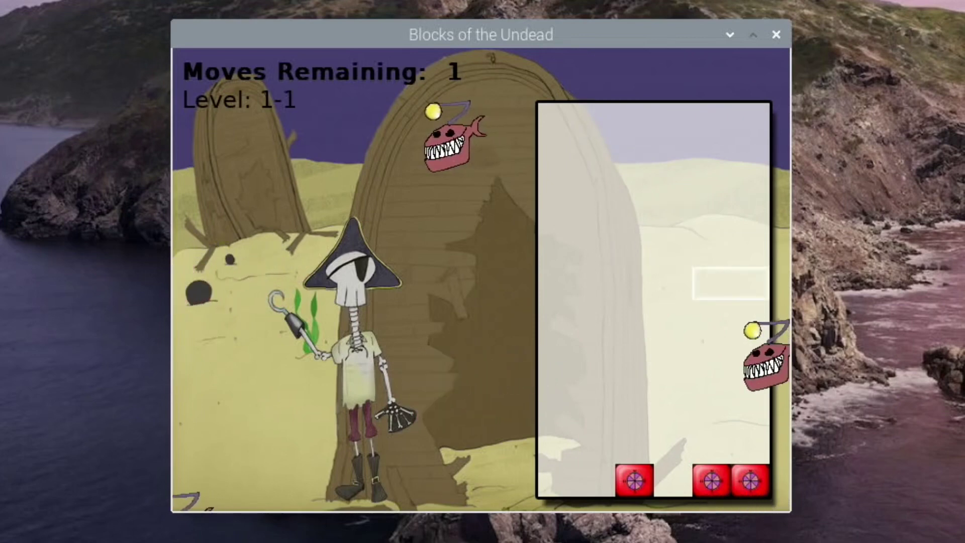
{"action": "key", "text": "Down"}
{"action": "key", "text": "Down"}
{"action": "key", "text": "Down"}
{"action": "key", "text": "Down"}
{"action": "key", "text": "Down"}
{"action": "key", "text": "Down"}
{"action": "key", "text": "space"}
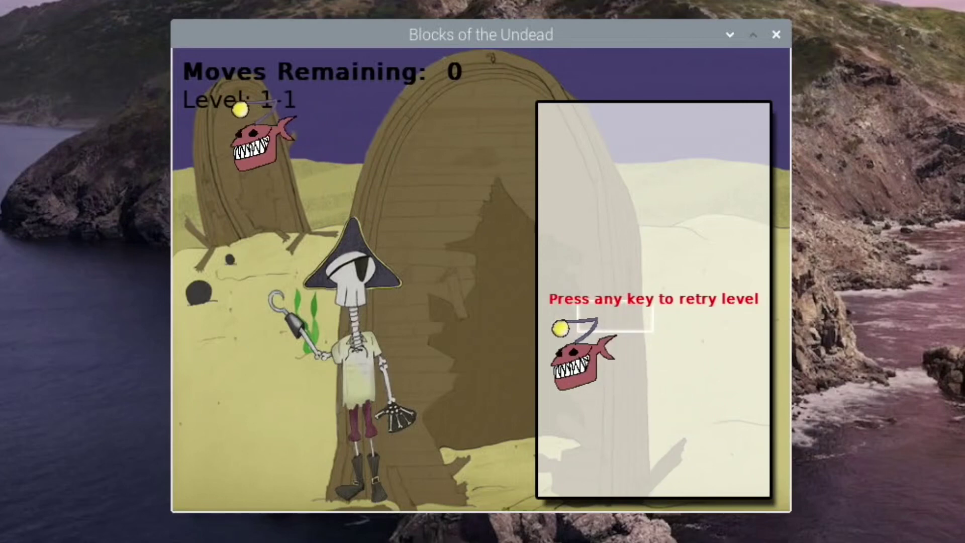
Step: Retry level 1-1, swapping the lone red block and a skull block to complete groups
{"action": "key", "text": "space"}
{"action": "key", "text": "Left"}
{"action": "key", "text": "Down"}
{"action": "key", "text": "Down"}
{"action": "key", "text": "Down"}
{"action": "key", "text": "Down"}
{"action": "key", "text": "Down"}
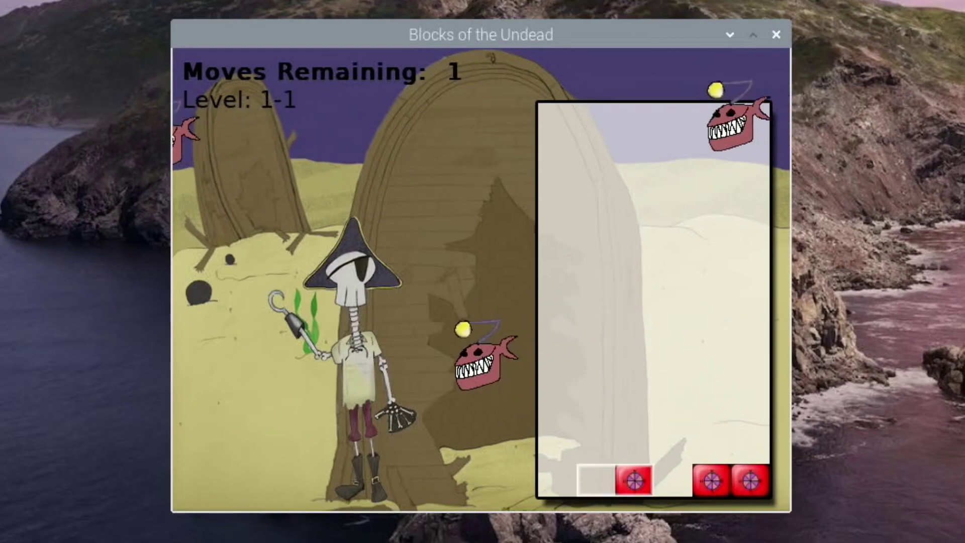
{"action": "key", "text": "Right"}
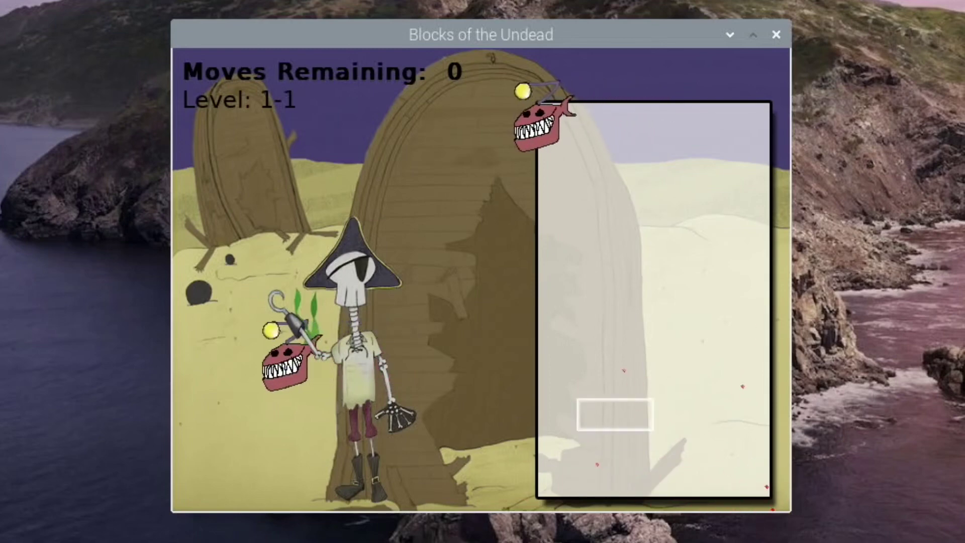
{"action": "key", "text": "Up"}
{"action": "key", "text": "Up"}
{"action": "key", "text": "Right"}
{"action": "key", "text": "Down"}
{"action": "key", "text": "Down"}
{"action": "key", "text": "Down"}
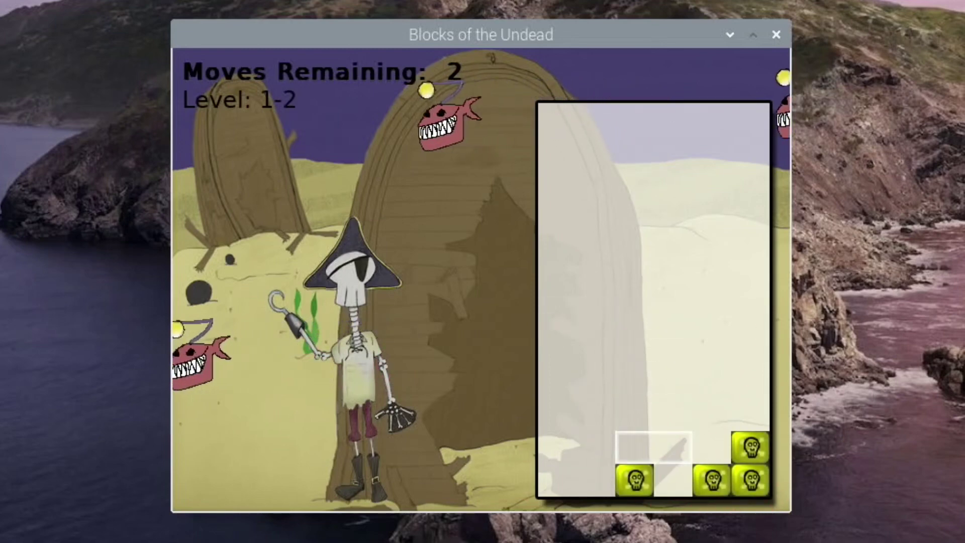
{"action": "key", "text": "Down"}
{"action": "key", "text": "space"}
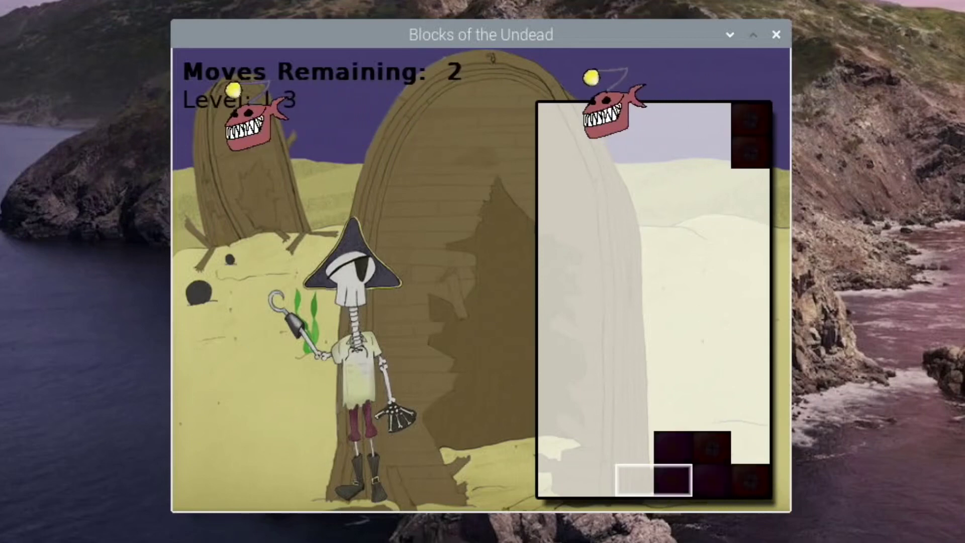
Step: Keep moving the selector up, right, then down-left while advancing to level 1-3
{"action": "key", "text": "Up"}
{"action": "key", "text": "Up"}
{"action": "key", "text": "Up"}
{"action": "key", "text": "Up"}
{"action": "key", "text": "Left"}
{"action": "key", "text": "Right"}
{"action": "key", "text": "Right"}
{"action": "key", "text": "Right"}
{"action": "key", "text": "Up"}
{"action": "key", "text": "Up"}
{"action": "key", "text": "Up"}
{"action": "key", "text": "Up"}
{"action": "key", "text": "Up"}
{"action": "key", "text": "Up"}
{"action": "key", "text": "Up"}
{"action": "key", "text": "Down"}
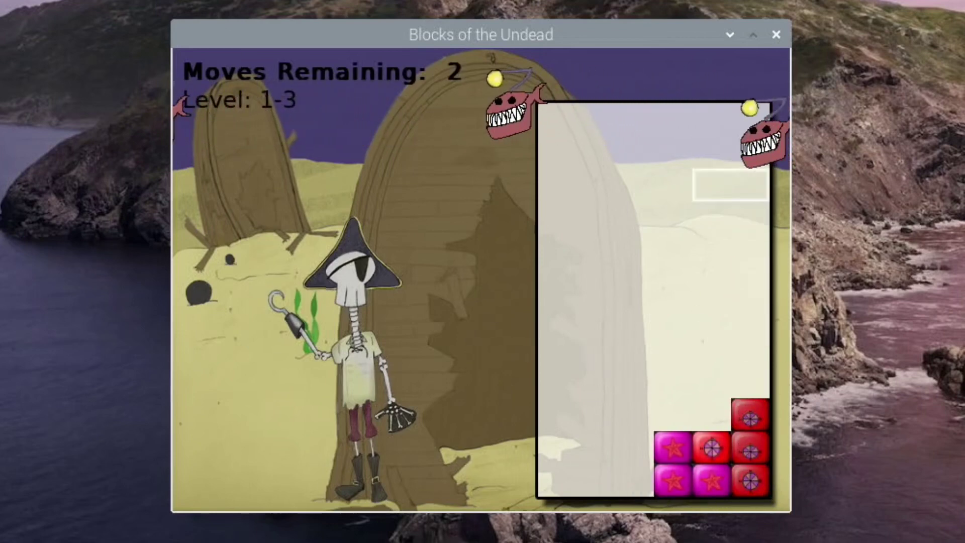
{"action": "key", "text": "Down"}
{"action": "key", "text": "Down"}
{"action": "key", "text": "Down"}
{"action": "key", "text": "Left"}
{"action": "key", "text": "Left"}
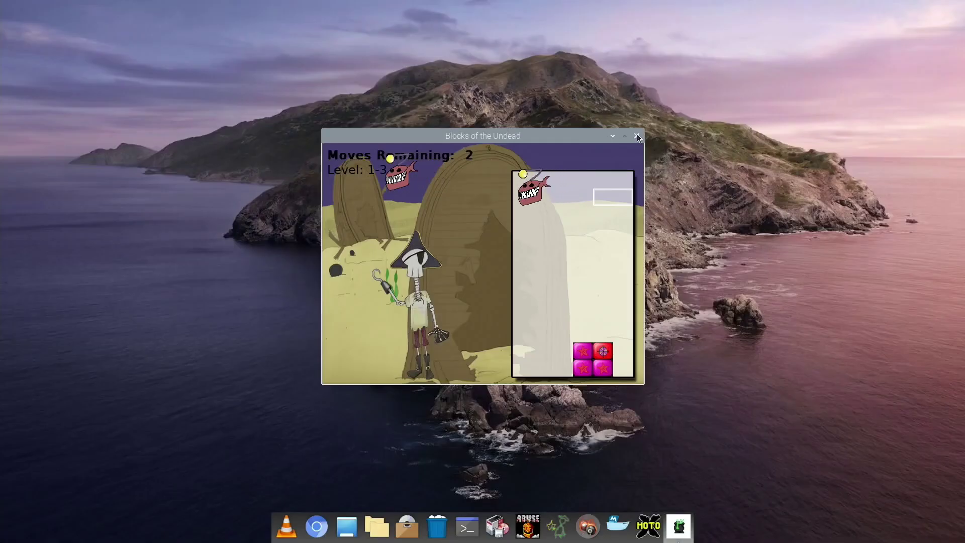
Step: Close the game, relaunch Synaptic with the account password, and search for 'tetris'
{"action": "left_click", "coordinate": [637, 136]}
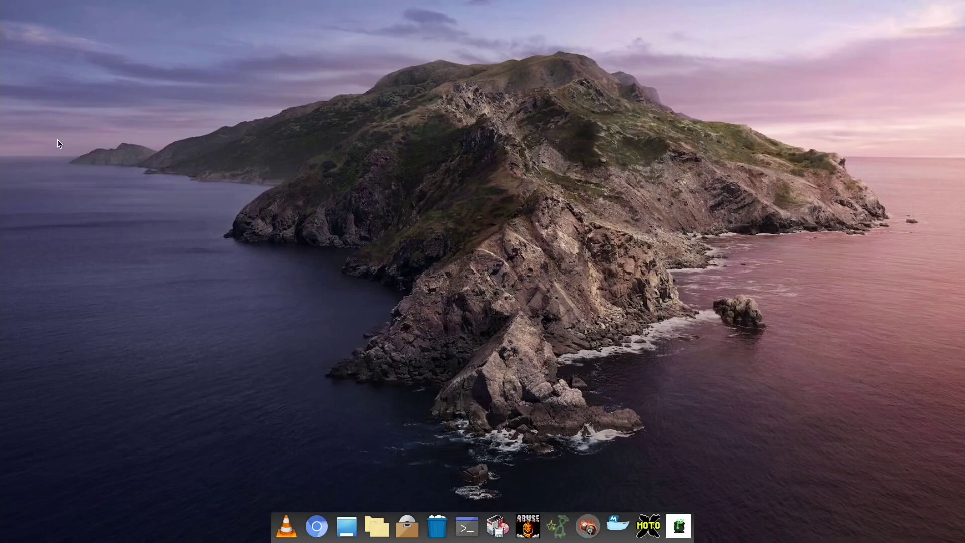
{"action": "left_click", "coordinate": [490, 528]}
{"action": "type", "text": "raspbe"}
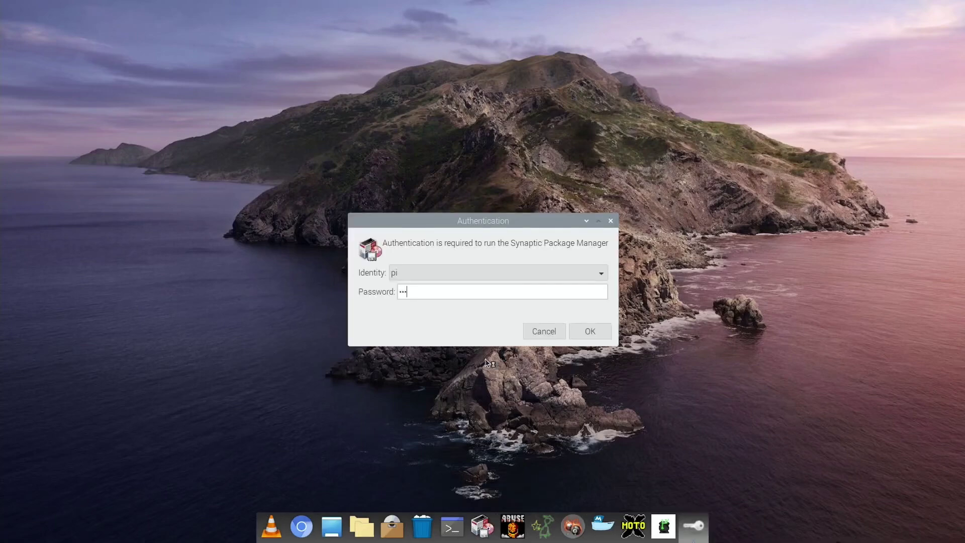
{"action": "type", "text": "rry"}
{"action": "key", "text": "Return"}
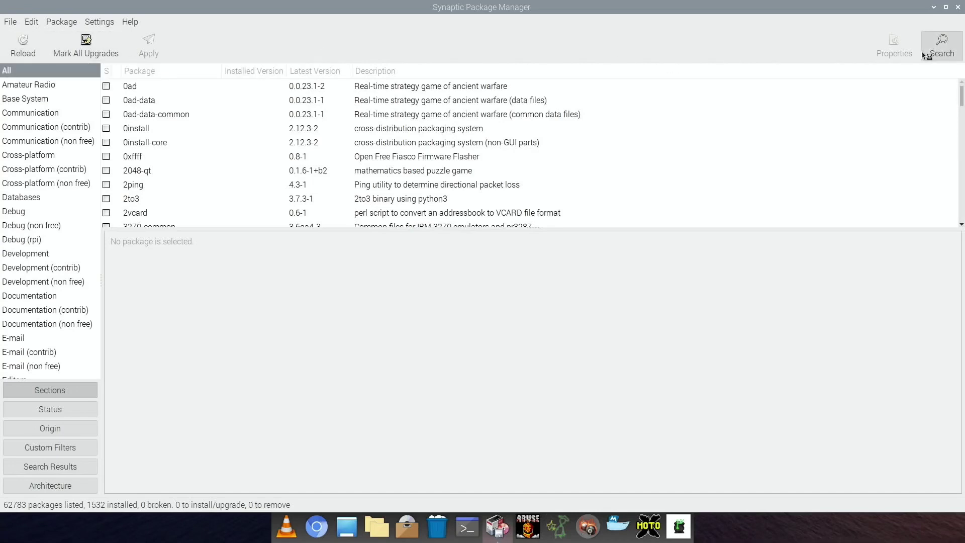
{"action": "left_click", "coordinate": [942, 47]}
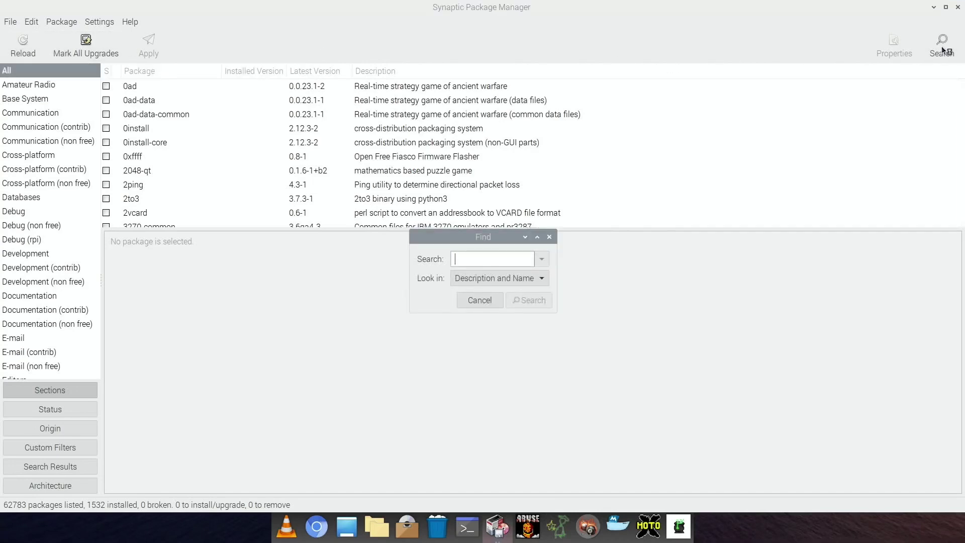
{"action": "type", "text": "tetris"}
{"action": "key", "text": "Return"}
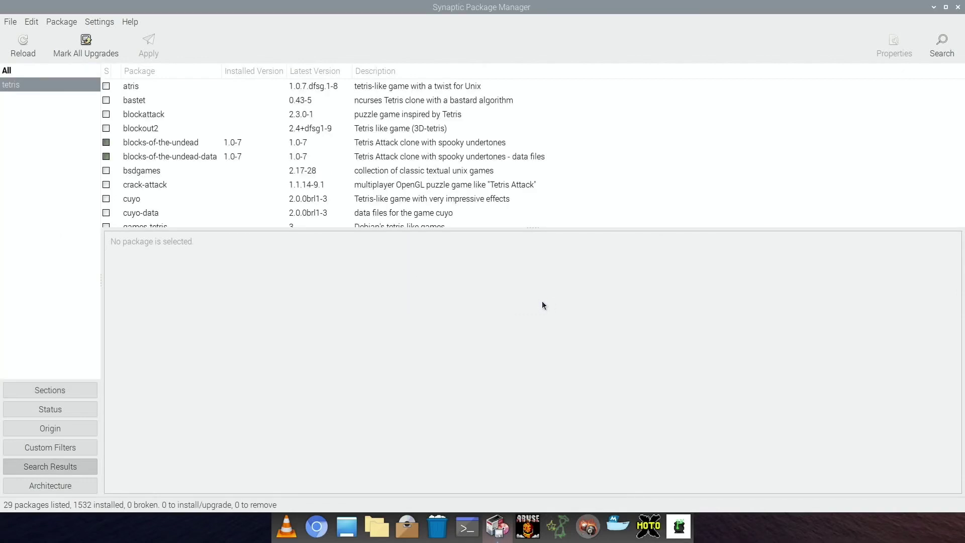
Step: Mark blocks-of-the-undead and blocks-of-the-undead-data for removal
{"action": "left_click", "coordinate": [105, 143]}
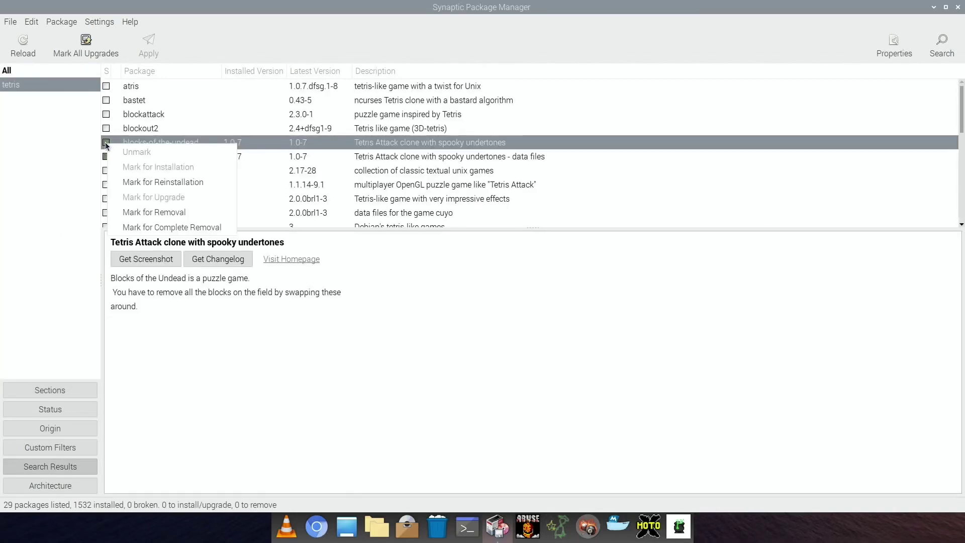
{"action": "left_click", "coordinate": [151, 211]}
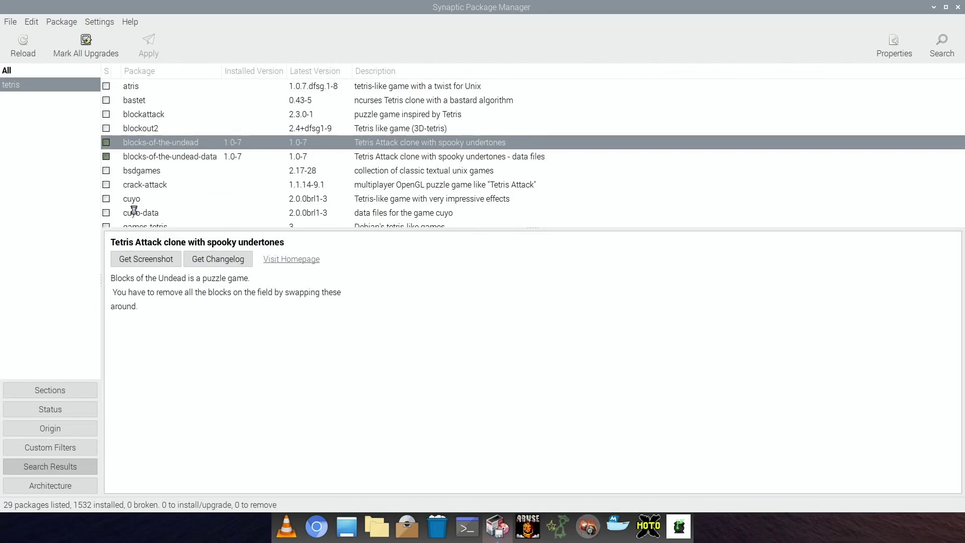
{"action": "left_click", "coordinate": [106, 156]}
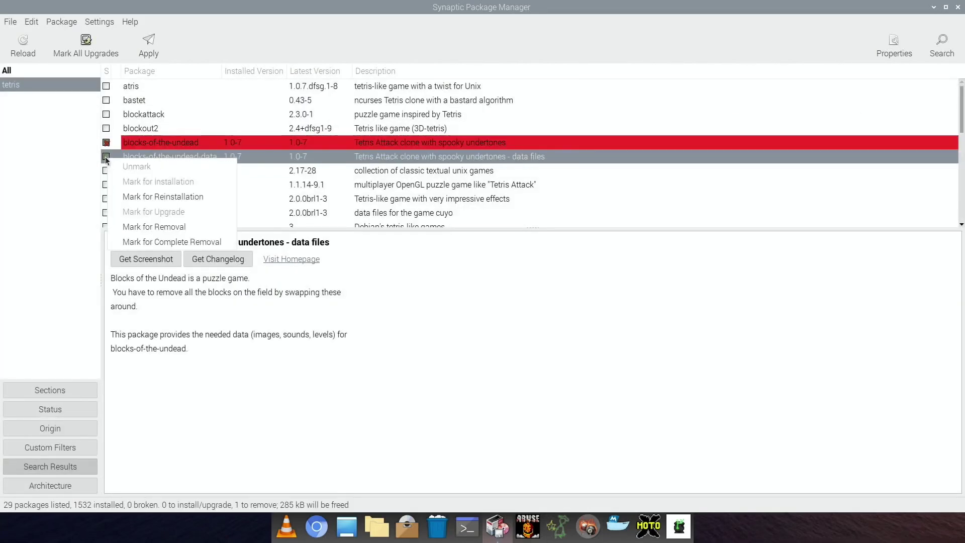
{"action": "left_click", "coordinate": [128, 227]}
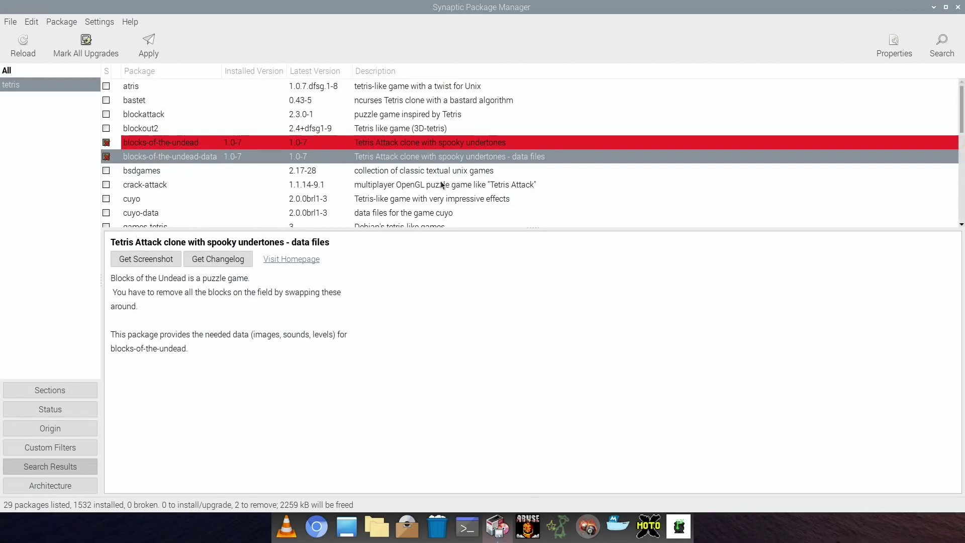
Step: Apply and confirm the two removals, dismiss the progress window, and close Synaptic
{"action": "left_click", "coordinate": [162, 53]}
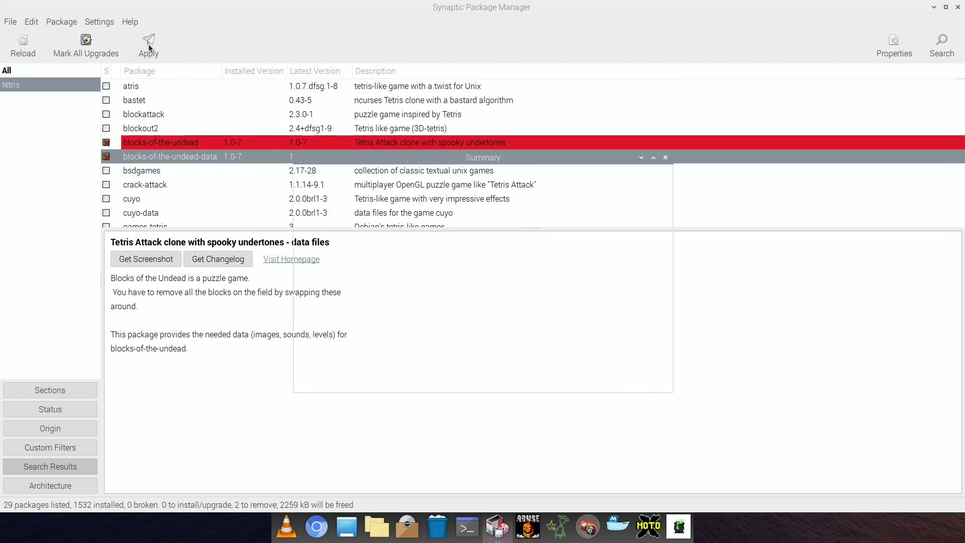
{"action": "left_click", "coordinate": [645, 380]}
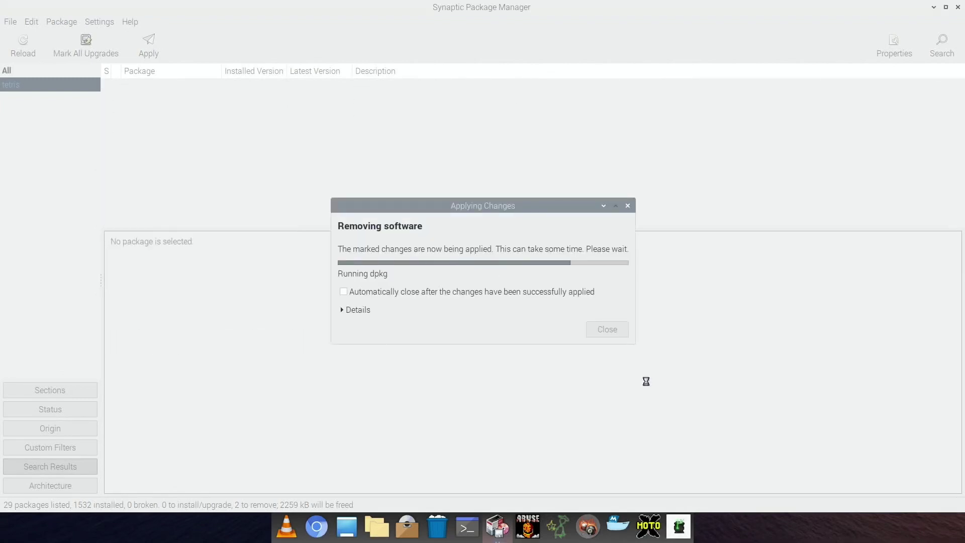
{"action": "left_click", "coordinate": [607, 306]}
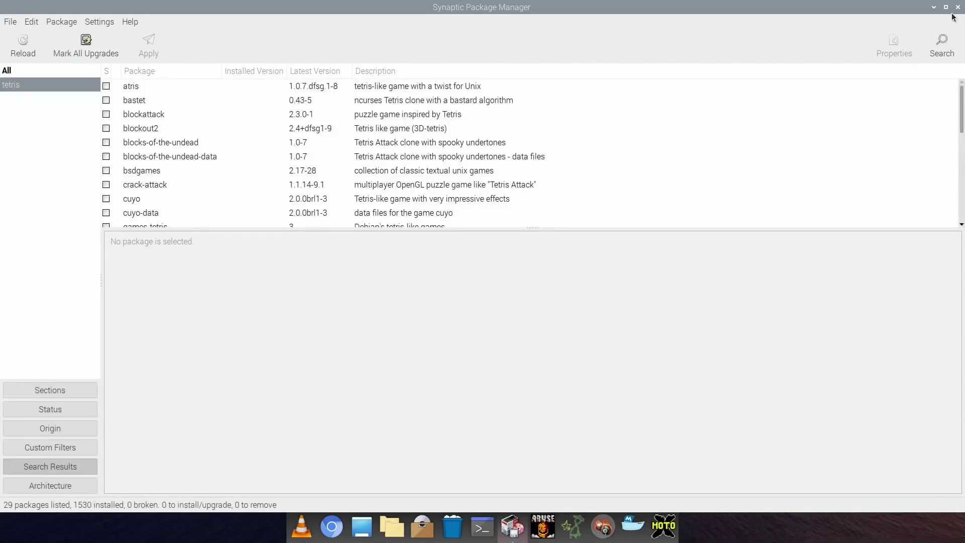
{"action": "left_click", "coordinate": [956, 7]}
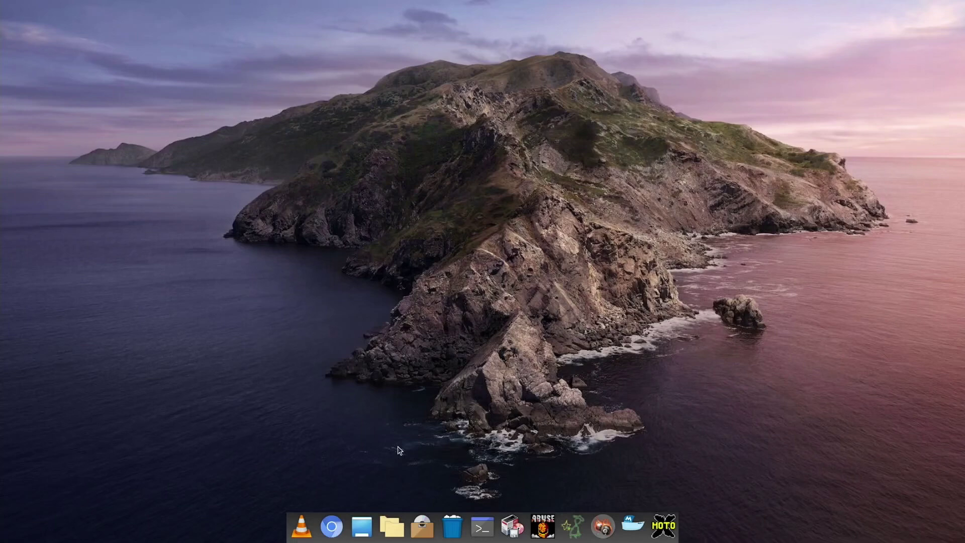
Step: Launch Chromium and the file manager from Plank, then minimize the file manager
{"action": "left_click", "coordinate": [336, 531]}
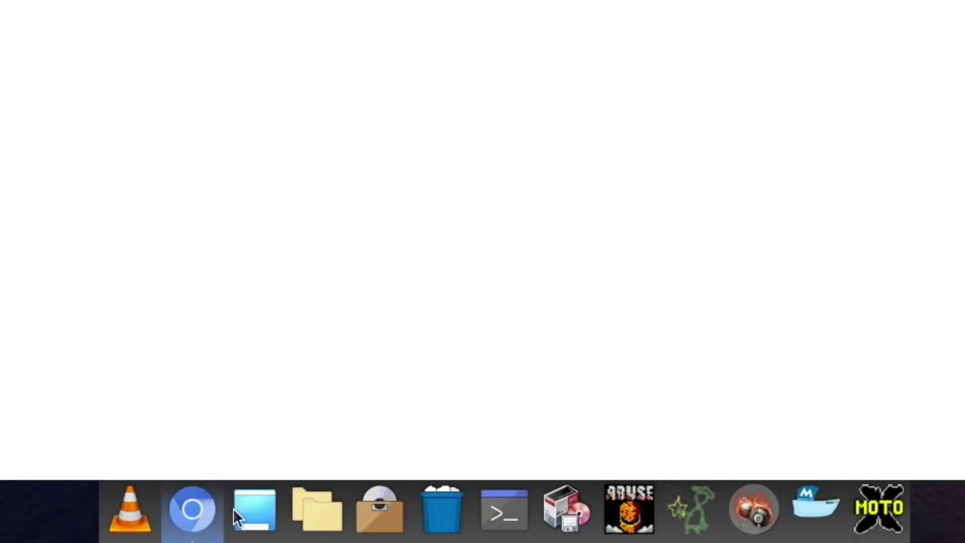
{"action": "left_click", "coordinate": [307, 507]}
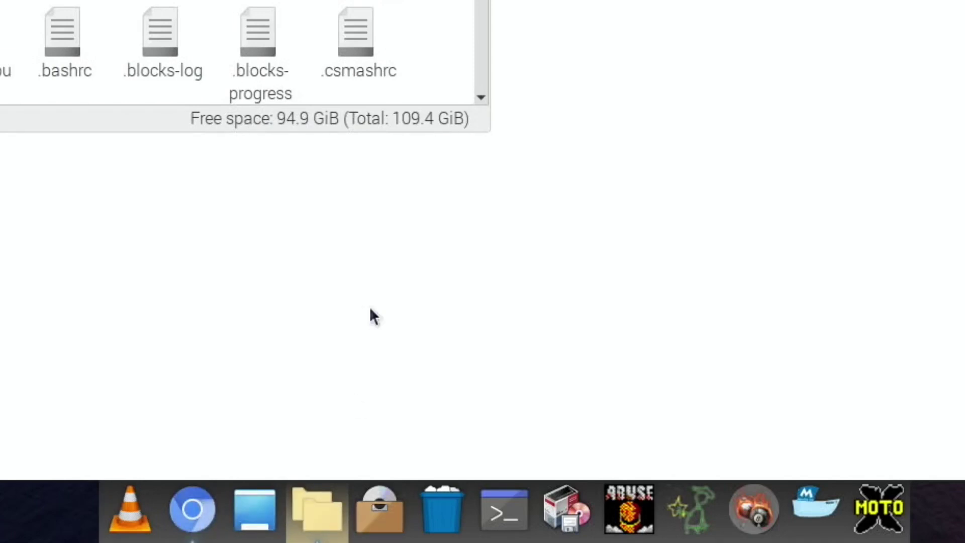
{"action": "left_click", "coordinate": [317, 537]}
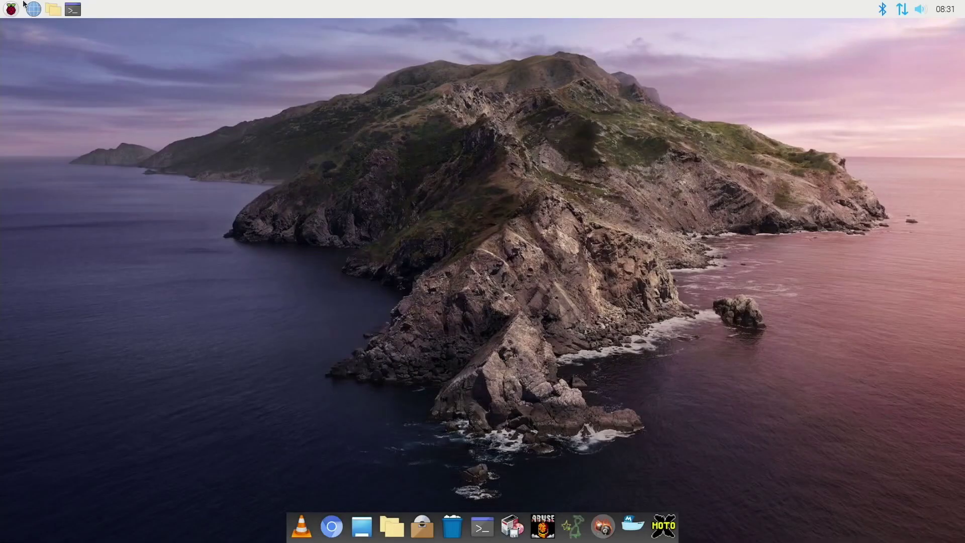
Step: Launch Cairo-Dock from System Tools in the applications menu
{"action": "left_click", "coordinate": [11, 9]}
{"action": "mouse_move", "coordinate": [26, 82]}
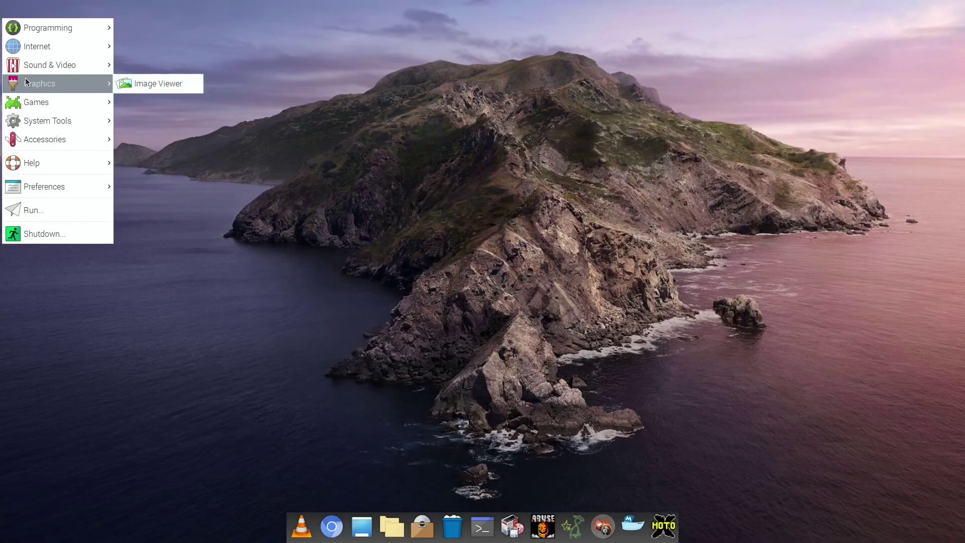
{"action": "mouse_move", "coordinate": [54, 135]}
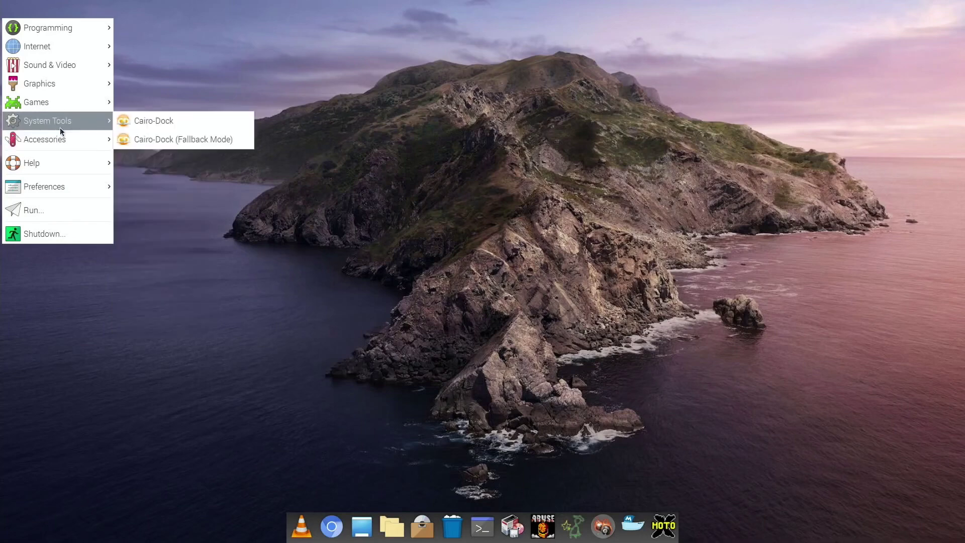
{"action": "left_click", "coordinate": [151, 121]}
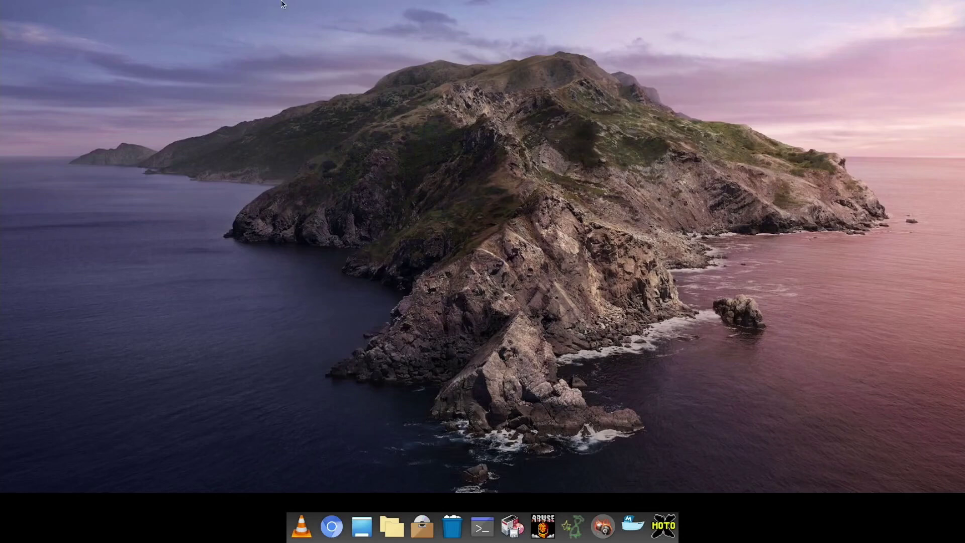
Step: From the Raspberry menu, bring up the Shutdown options
{"action": "left_click", "coordinate": [7, 8]}
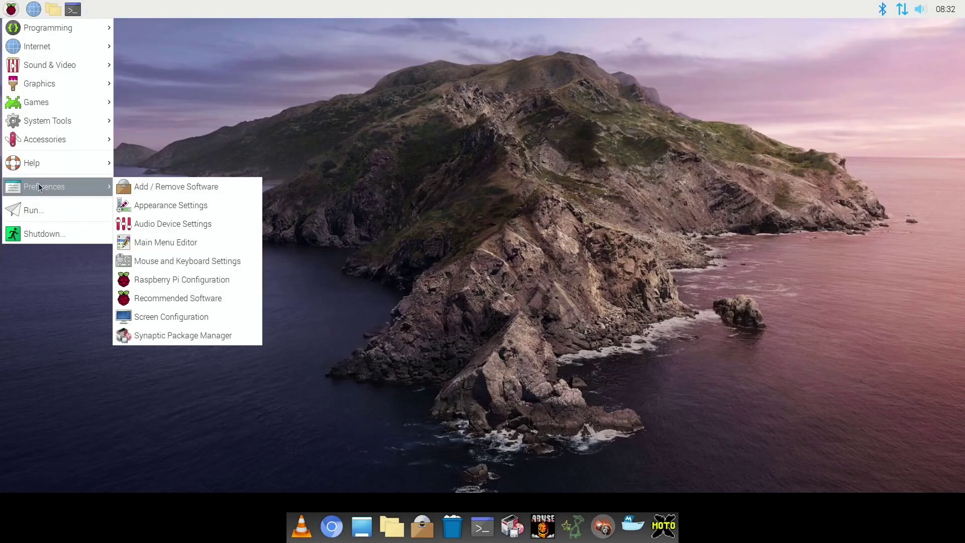
{"action": "left_click", "coordinate": [41, 235]}
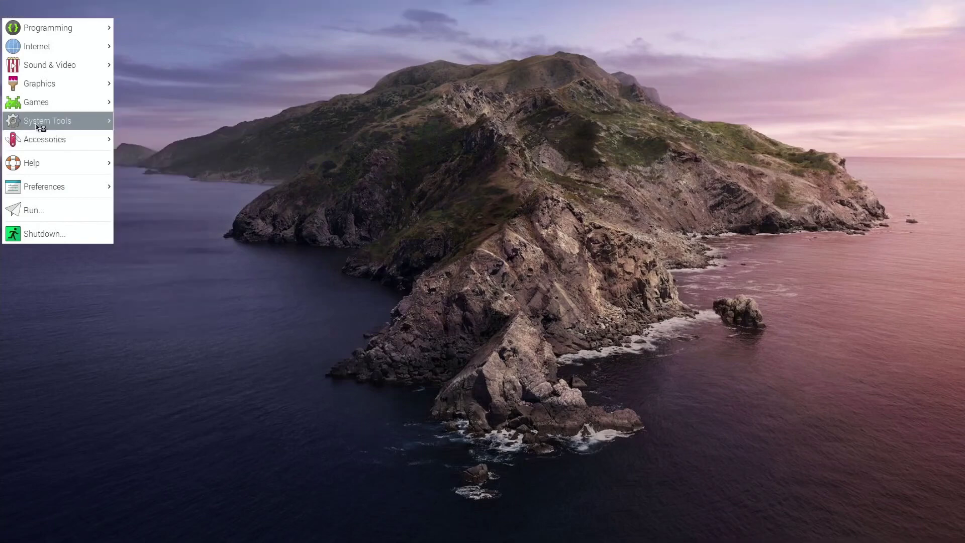
Step: Start Cairo-Dock from System Tools and minimize Chromium to reveal the dock
{"action": "mouse_move", "coordinate": [34, 122]}
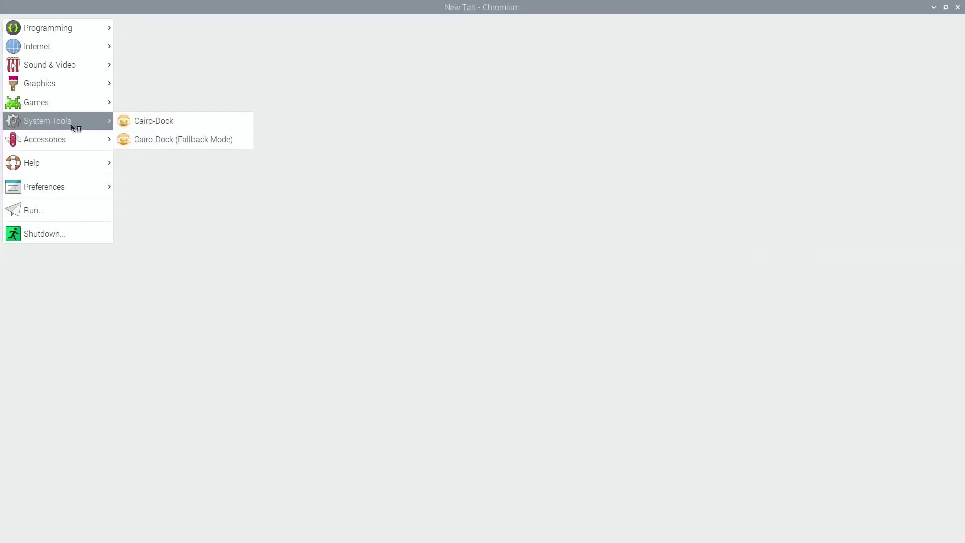
{"action": "mouse_move", "coordinate": [66, 136]}
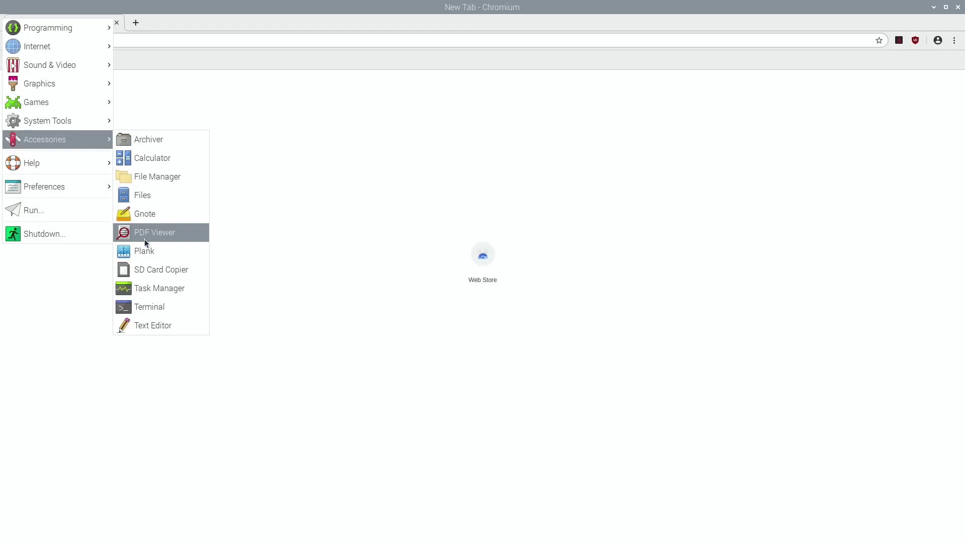
{"action": "mouse_move", "coordinate": [92, 124]}
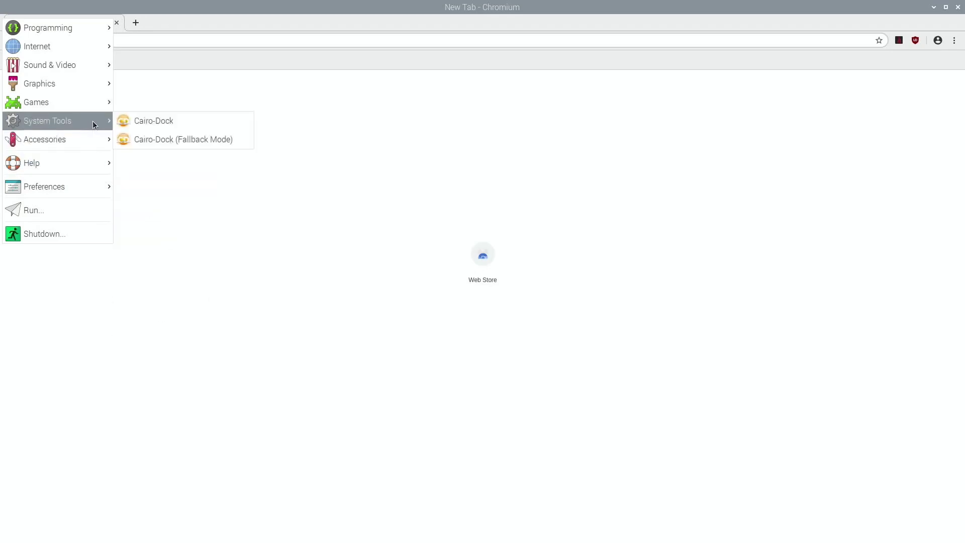
{"action": "left_click", "coordinate": [150, 126]}
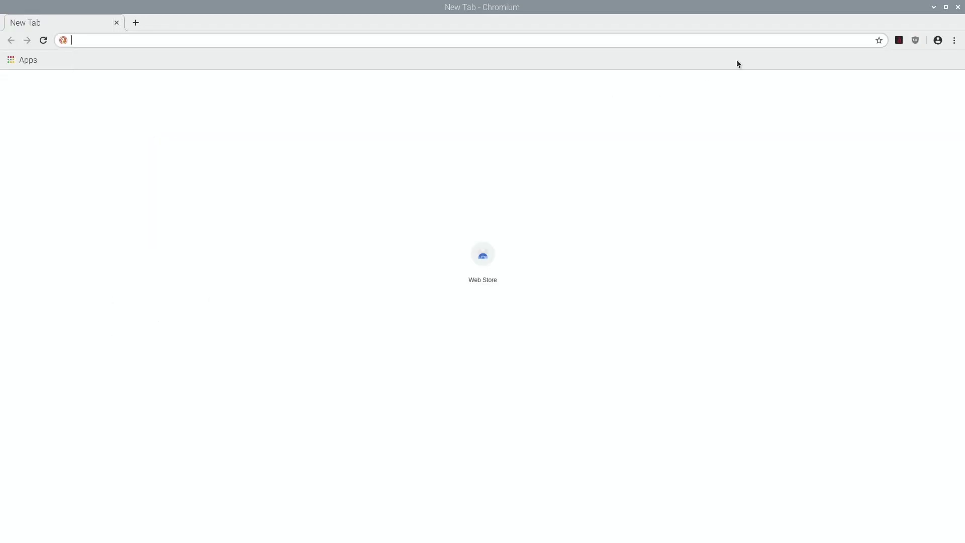
{"action": "left_click", "coordinate": [933, 7]}
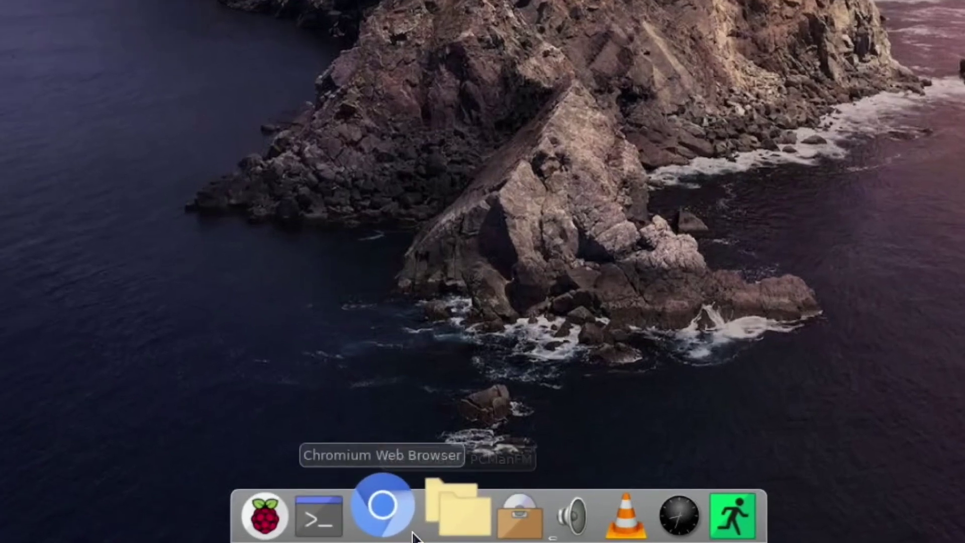
Step: Turn on 'Launch Cairo-Dock on startup' from the Chromium dock icon's Cairo-Dock menu
{"action": "right_click", "coordinate": [412, 533]}
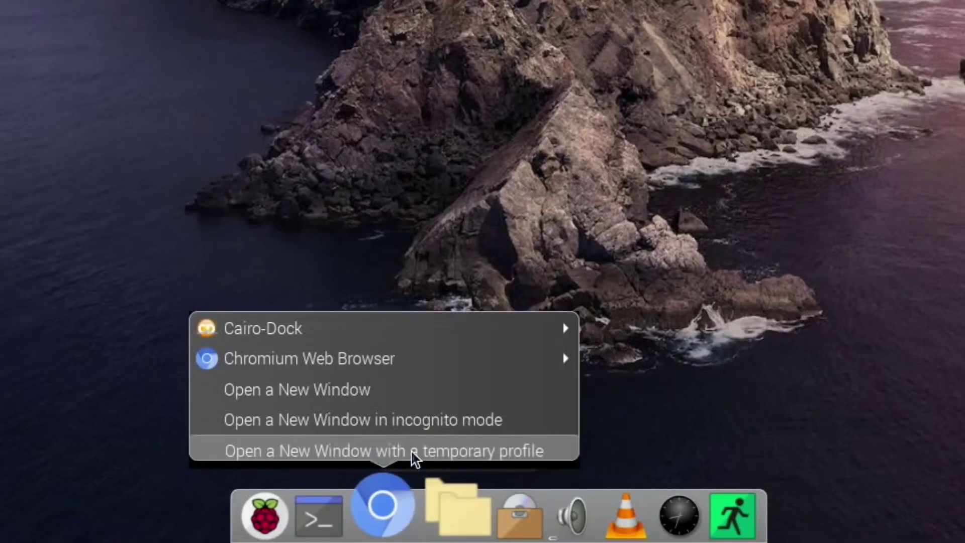
{"action": "mouse_move", "coordinate": [452, 345]}
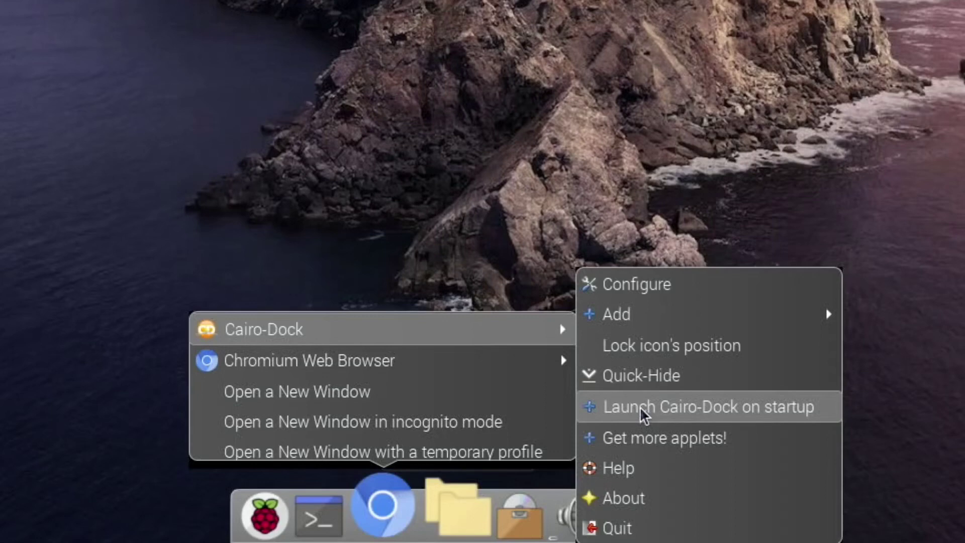
{"action": "left_click", "coordinate": [491, 254]}
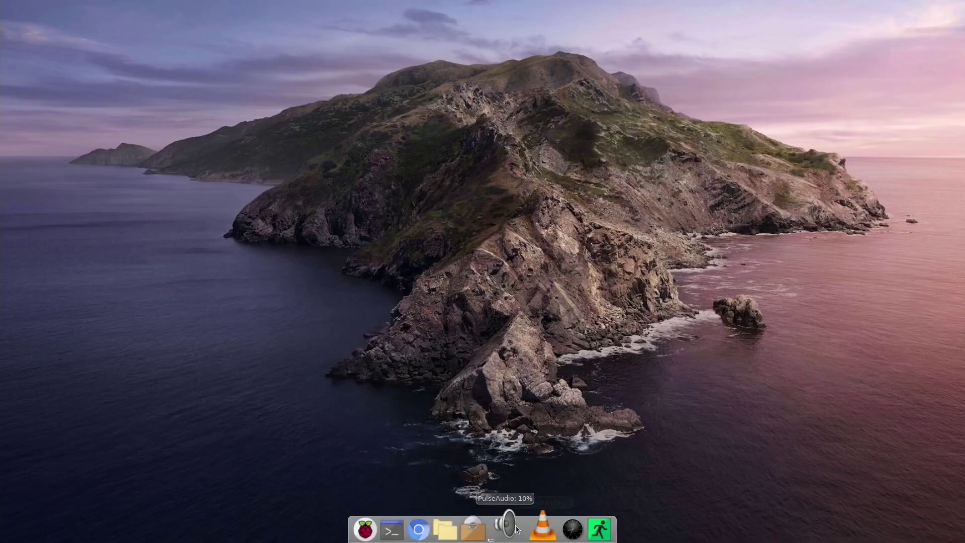
Step: Quit Cairo-Dock from the file manager icon's Cairo-Dock menu
{"action": "right_click", "coordinate": [449, 525]}
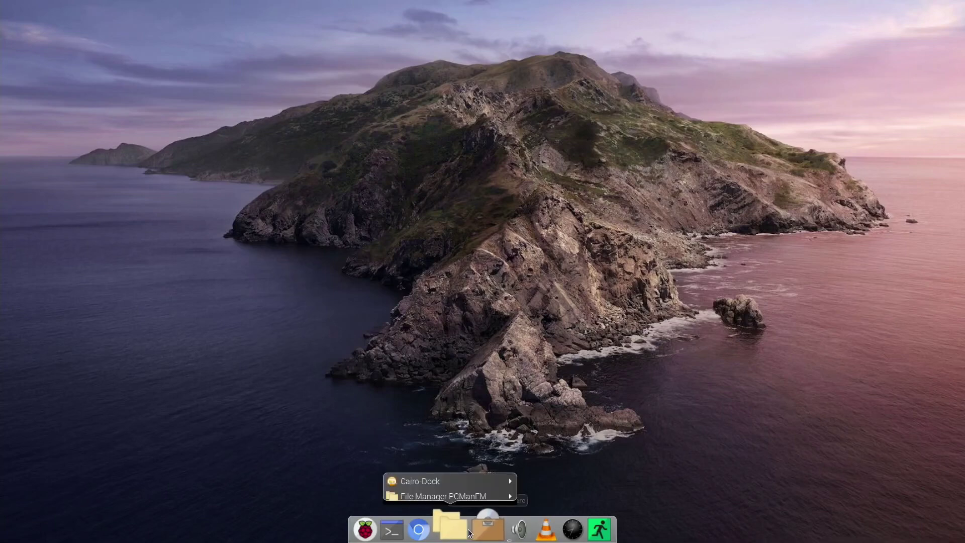
{"action": "mouse_move", "coordinate": [477, 481]}
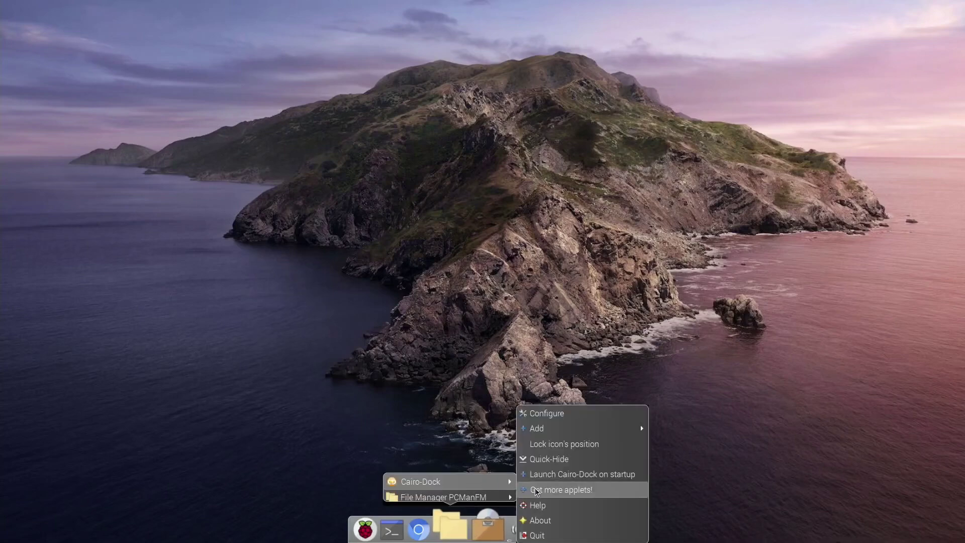
{"action": "left_click", "coordinate": [543, 531]}
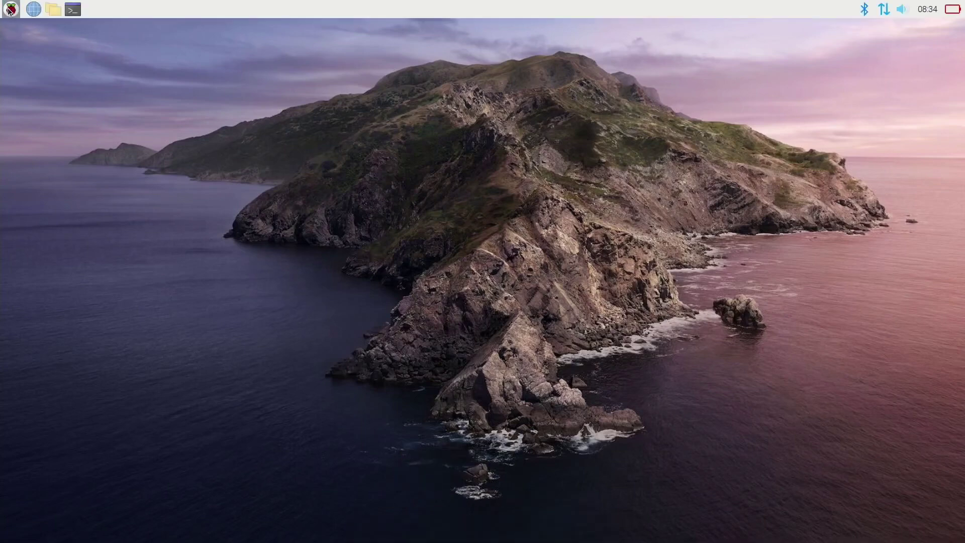
Step: Launch Plank from the Raspberry menu's Accessories
{"action": "left_click", "coordinate": [10, 9]}
{"action": "mouse_move", "coordinate": [106, 123]}
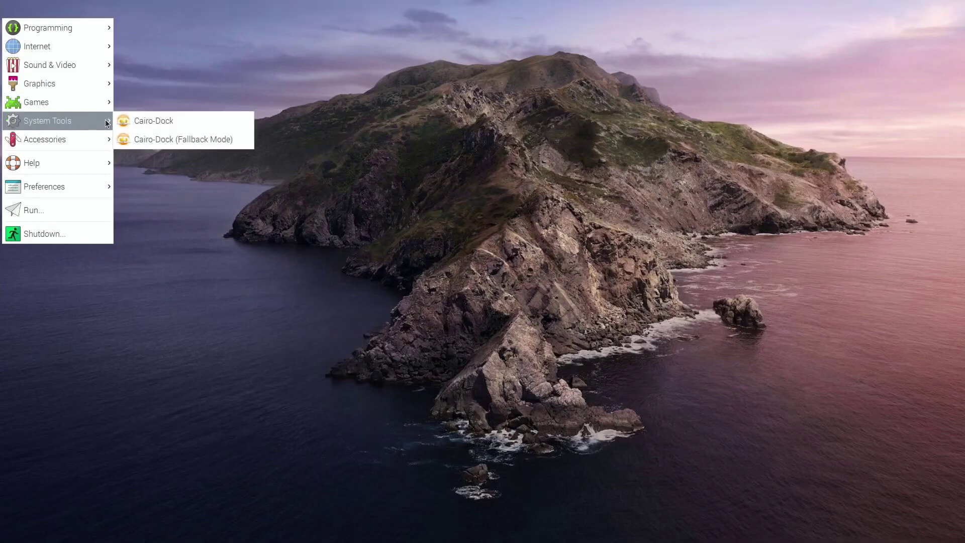
{"action": "mouse_move", "coordinate": [91, 137]}
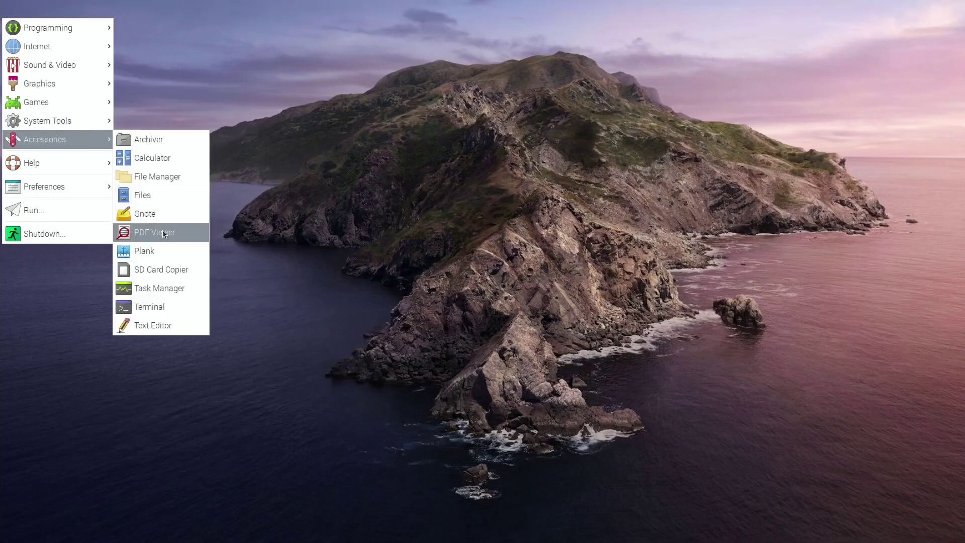
{"action": "left_click", "coordinate": [152, 246]}
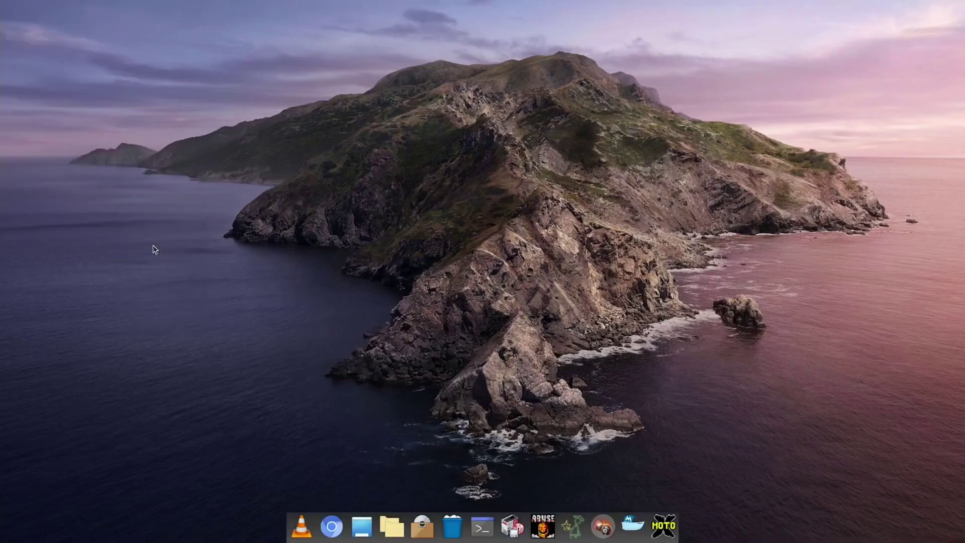